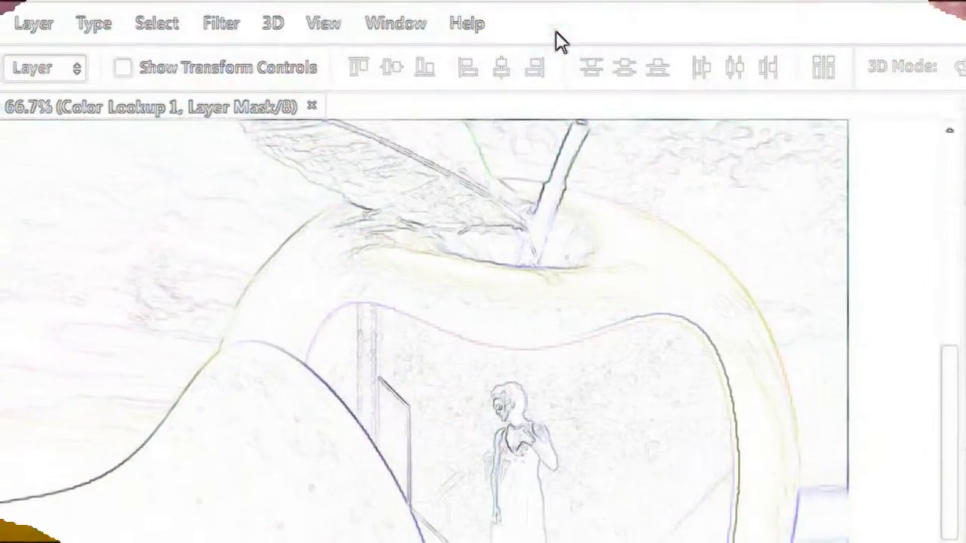
# Preview the finished apple-room artwork at actual pixels, zooming out and back in.
pyautogui.click(331, 24)
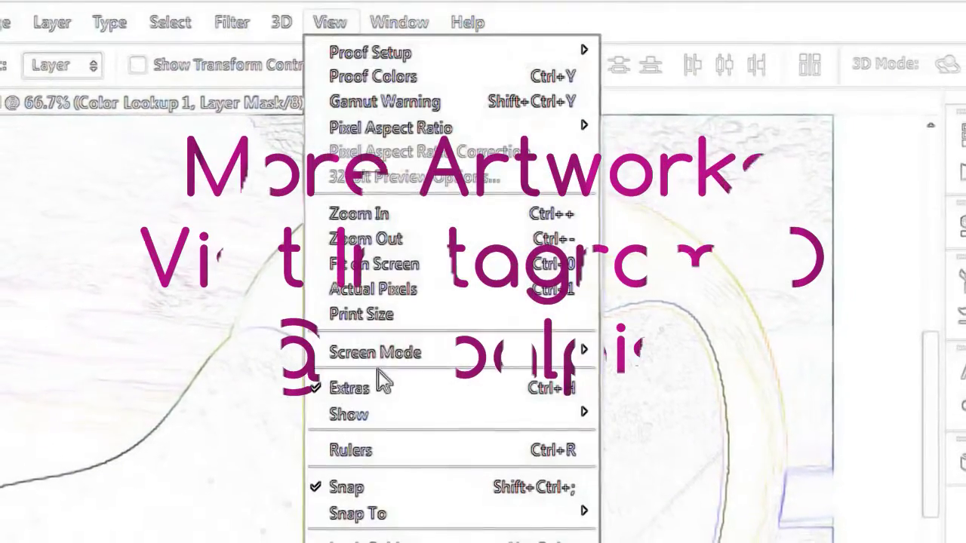
pyautogui.click(399, 287)
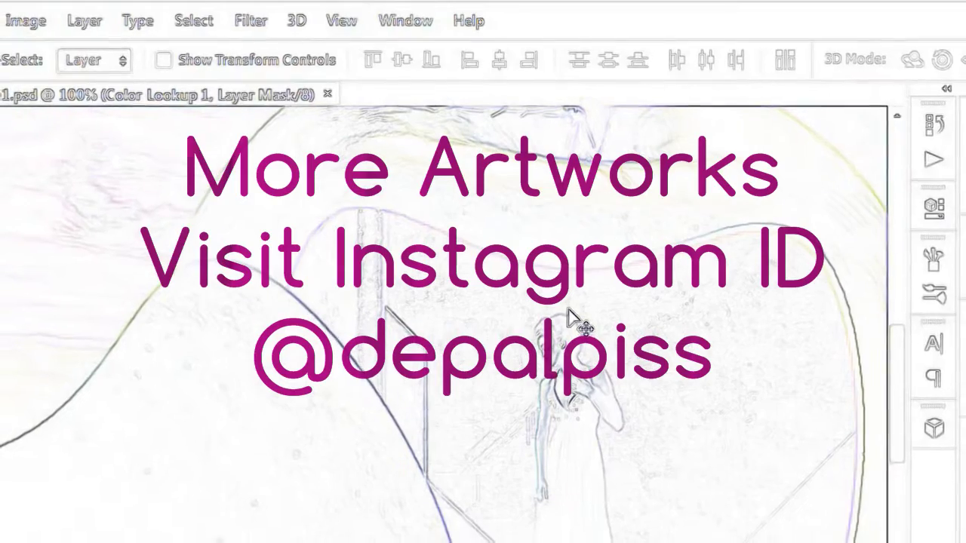
pyautogui.hotkey('ctrl', '-')
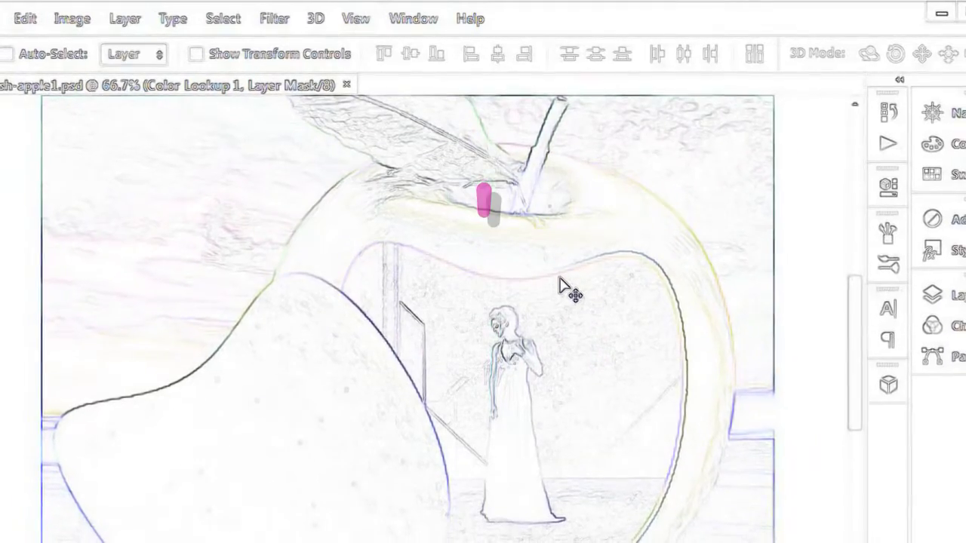
pyautogui.hotkey('ctrl', '-')
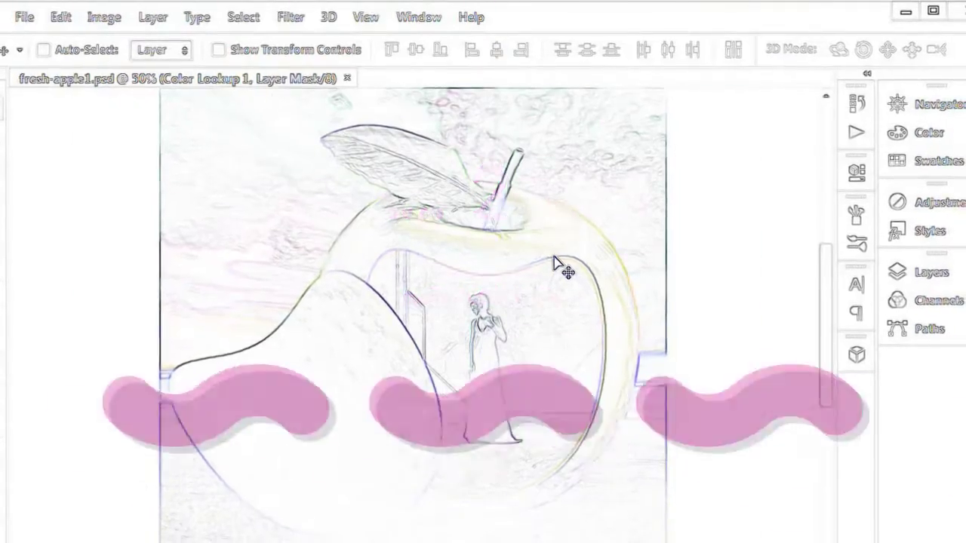
pyautogui.hotkey('ctrl', '+')
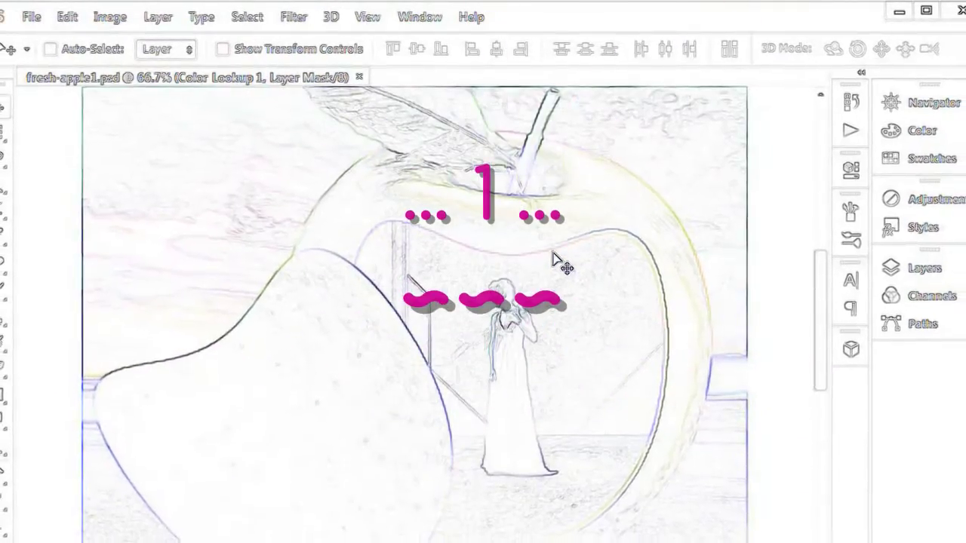
pyautogui.hotkey('ctrl', '+')
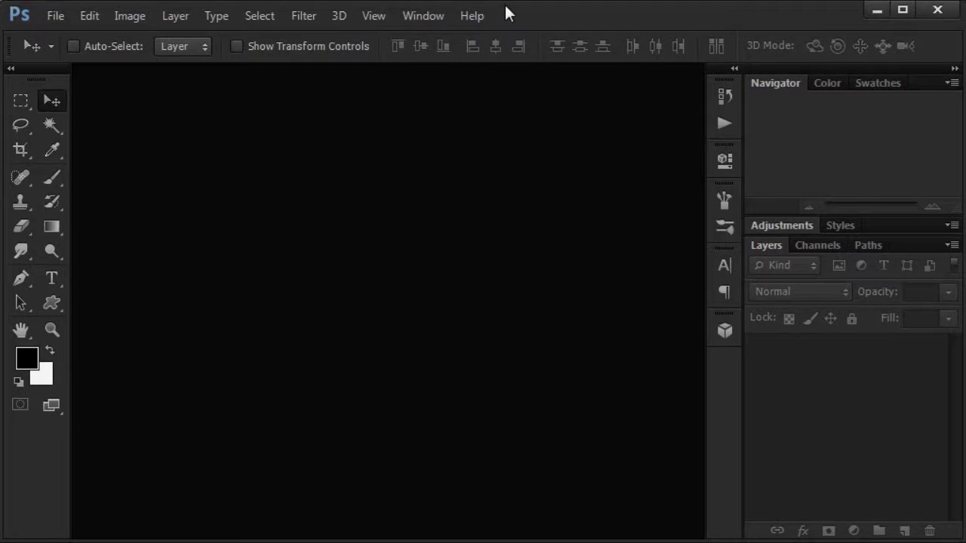
# Create a new blank document with the default settings.
pyautogui.click(56, 16)
pyautogui.click(75, 34)
pyautogui.click(555, 137)
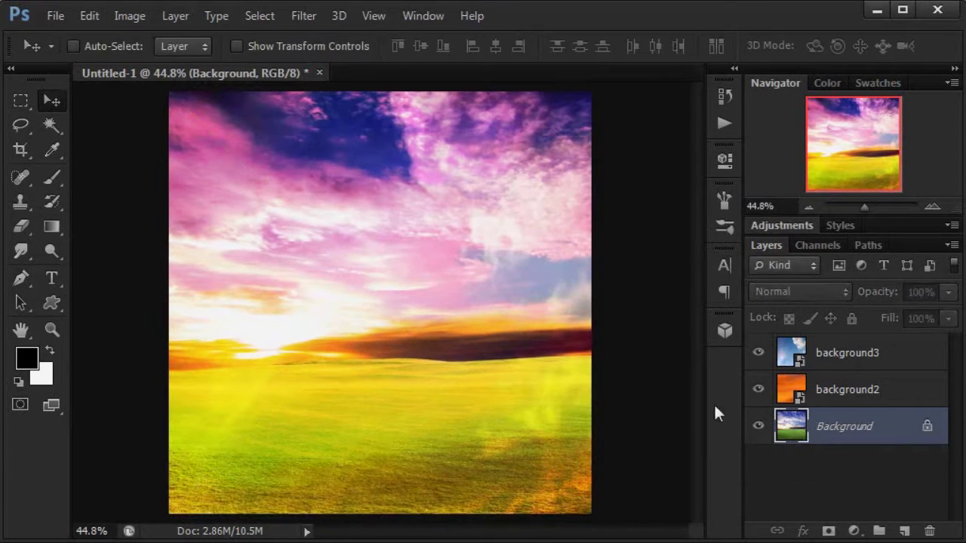
# Stretch the selection up to the horizon and mask background3 with it.
pyautogui.click(259, 15)
pyautogui.click(302, 352)
pyautogui.moveTo(381, 355); pyautogui.dragTo(380, 341)
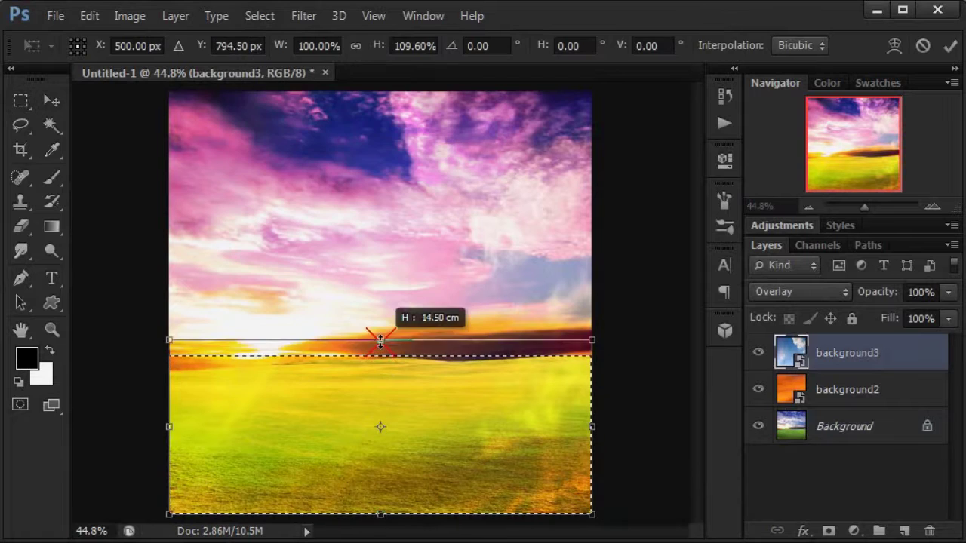
pyautogui.click(51, 101)
pyautogui.click(828, 531)
# Save the document as 'city of apple part2'.
pyautogui.click(55, 15)
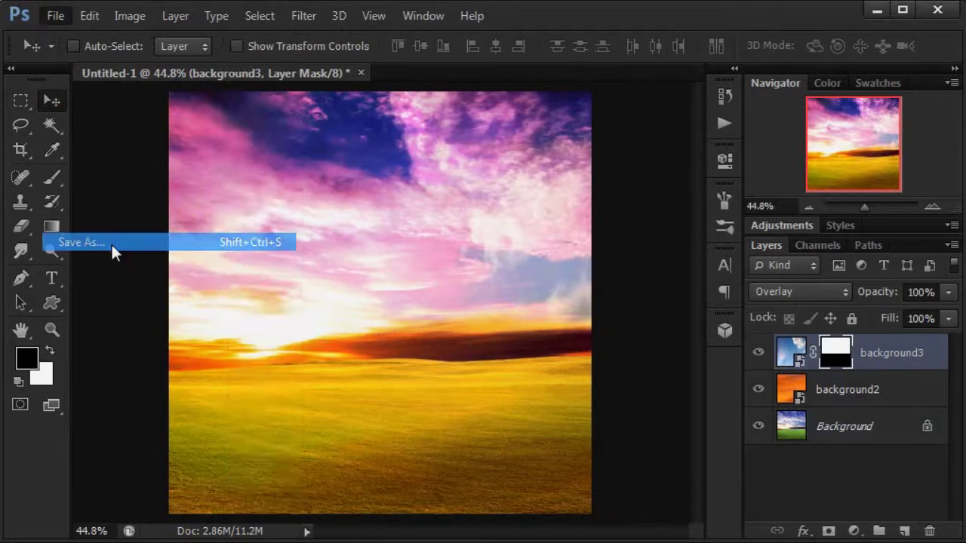
pyautogui.click(113, 249)
pyautogui.click(553, 32)
pyautogui.write('city of apple part')
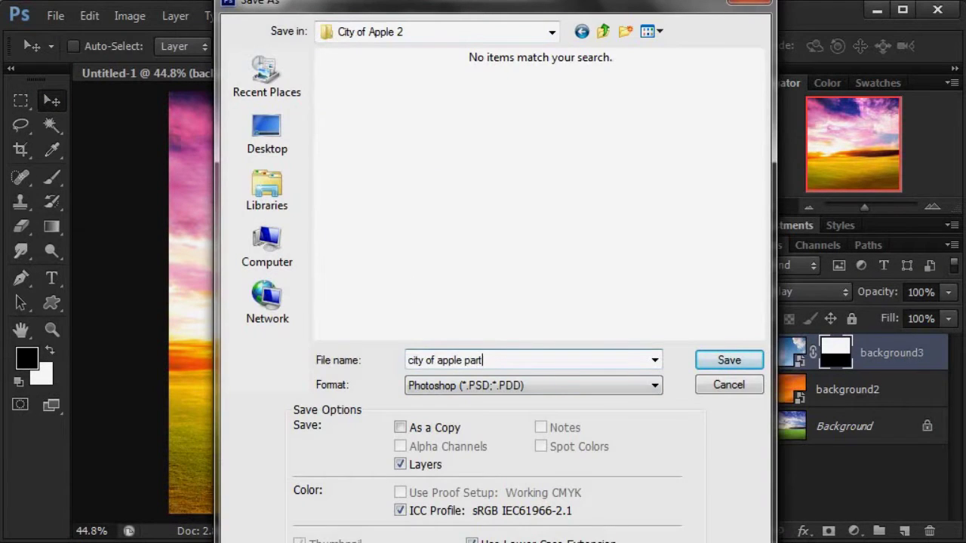
pyautogui.write('2')
pyautogui.press('Return')
pyautogui.press('Return')
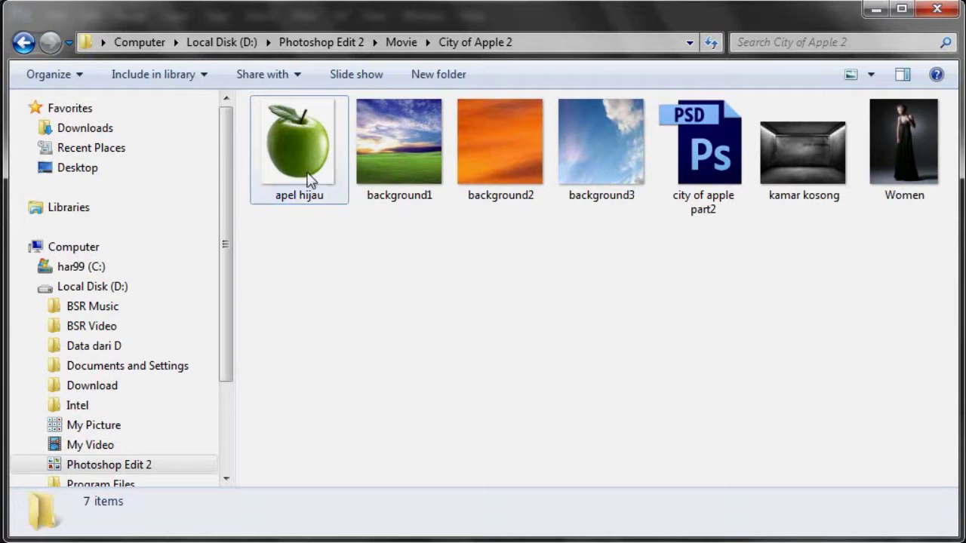
# Open the apel hijau green apple photo and drag it into the city document.
pyautogui.rightClick(309, 179)
pyautogui.click(664, 317)
pyautogui.moveTo(259, 259); pyautogui.dragTo(338, 269)
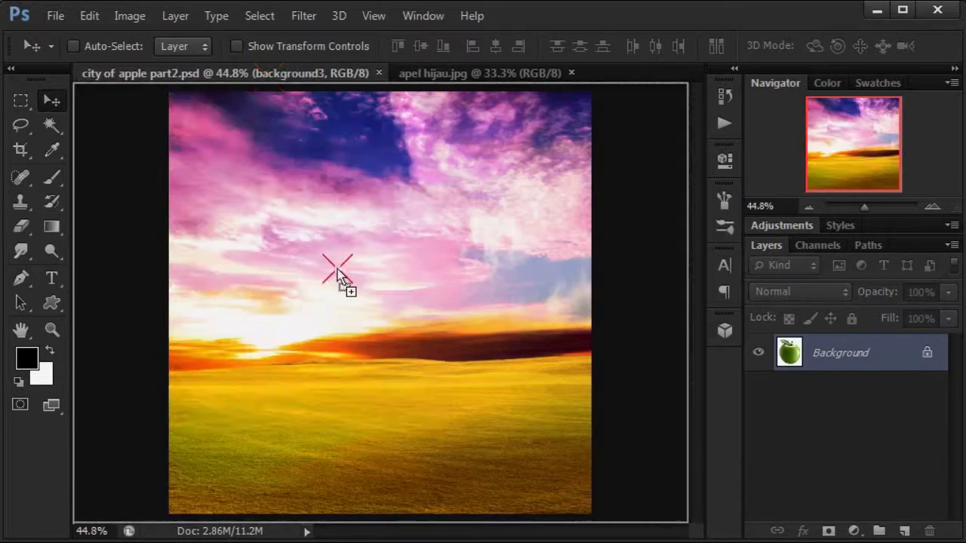
# Mask the apple layer to remove its white background using Magic Wand and Inverse.
pyautogui.click(549, 73)
pyautogui.press('w')
pyautogui.click(245, 248)
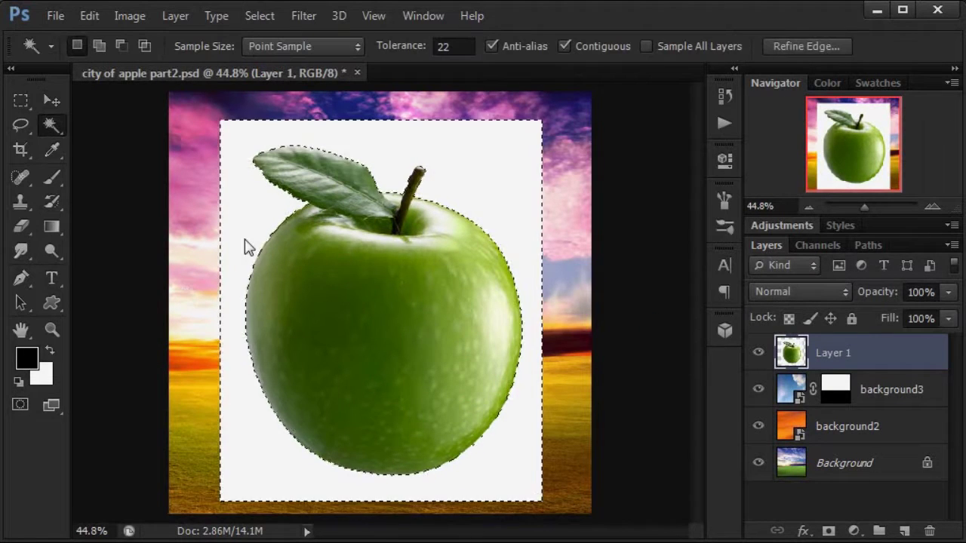
pyautogui.click(275, 14)
pyautogui.click(264, 78)
pyautogui.click(828, 530)
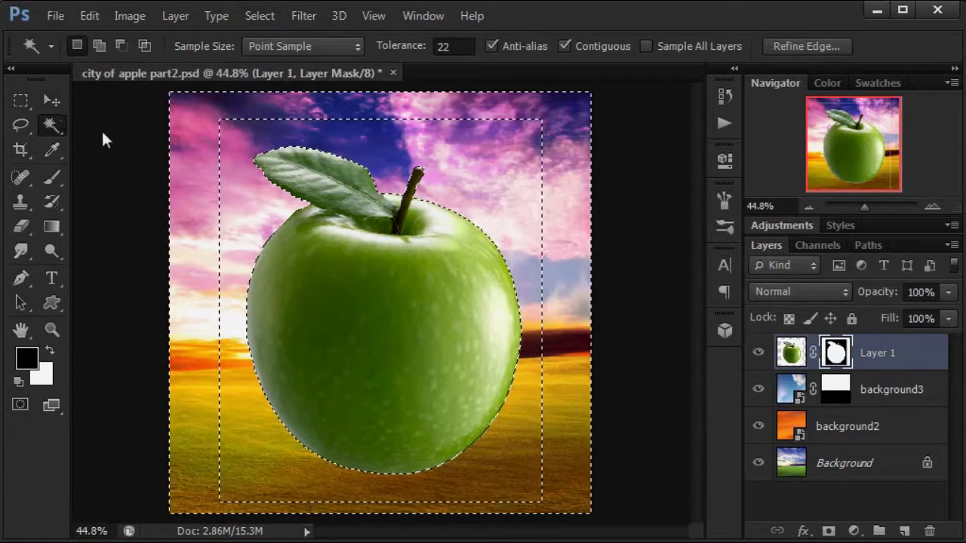
# Refine the apple mask's edge softness and reposition the apple on the canvas.
pyautogui.hotkey('shift', 'w')
pyautogui.hotkey('shift', 'w')
pyautogui.hotkey('ctrl', 'alt', 'r')
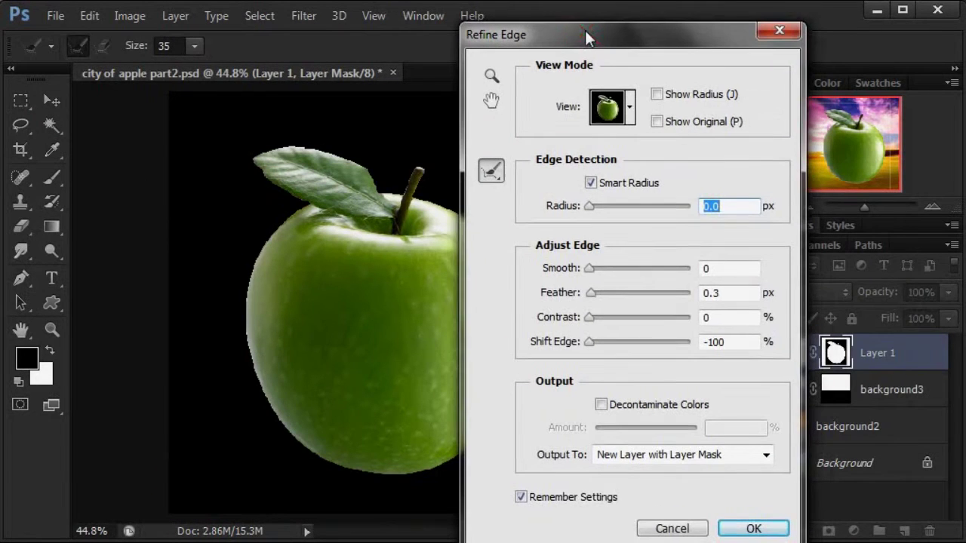
pyautogui.hotkey('ctrl', '+')
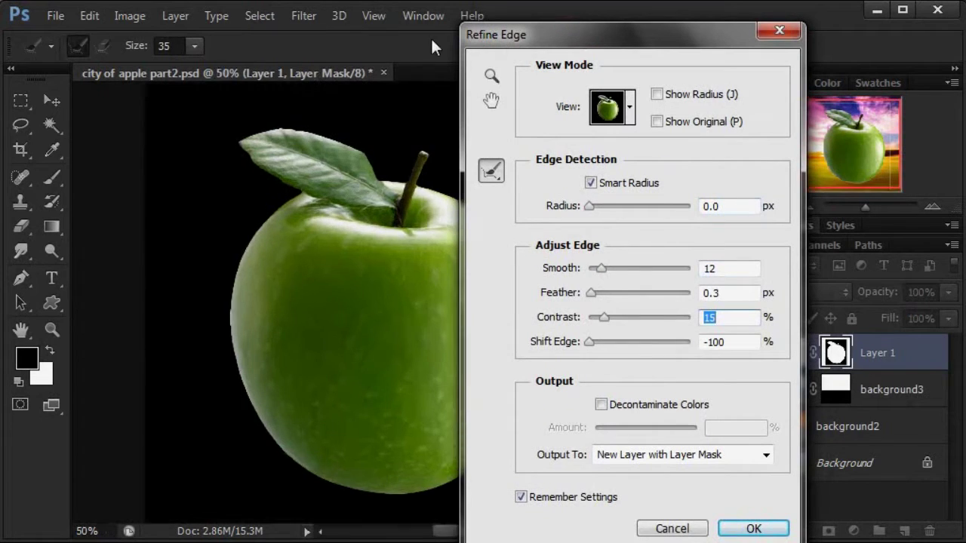
pyautogui.hotkey('ctrl', '+')
pyautogui.moveTo(591, 293); pyautogui.dragTo(616, 293)
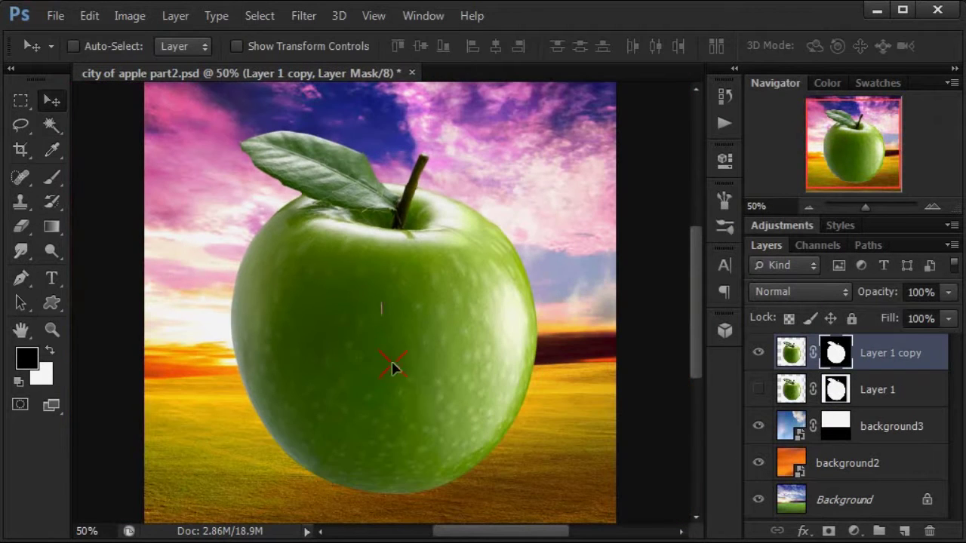
pyautogui.moveTo(394, 367); pyautogui.dragTo(419, 364)
# Fit the canvas on screen and select Layer 1 with the backdrop layers.
pyautogui.click(373, 15)
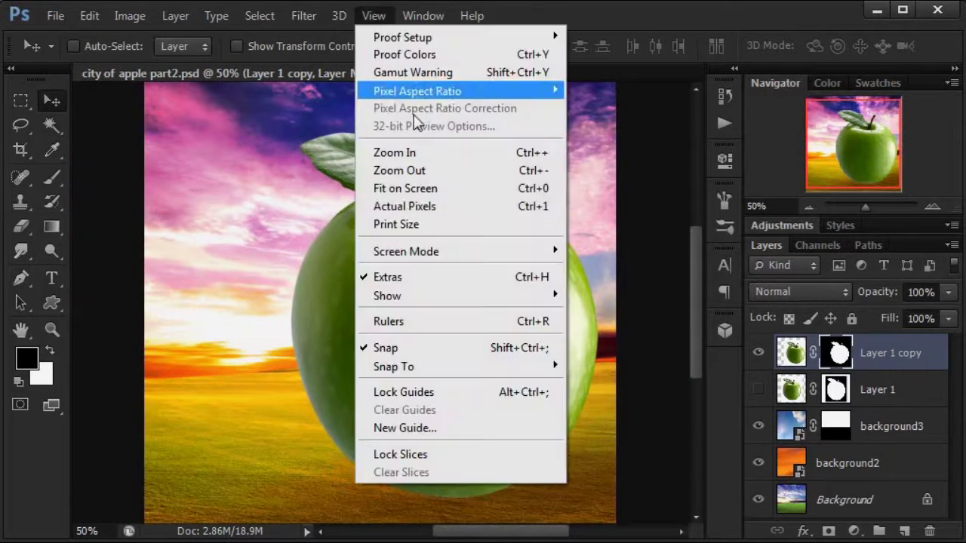
pyautogui.click(399, 188)
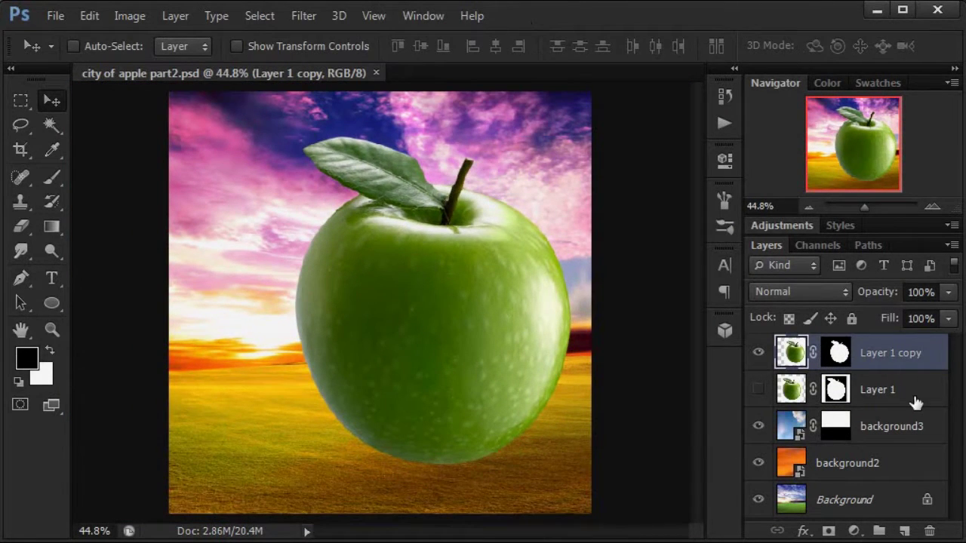
pyautogui.click(858, 398)
pyautogui.keyDown('shift'); pyautogui.click(845, 463); pyautogui.keyUp('shift')
# Group the backdrop layers and name the group Back.
pyautogui.hotkey('ctrl', 'g')
pyautogui.doubleClick(827, 382)
pyautogui.write('Back')
# Add a new layer and set the foreground colour to grey #808080.
pyautogui.click(904, 532)
pyautogui.click(51, 302)
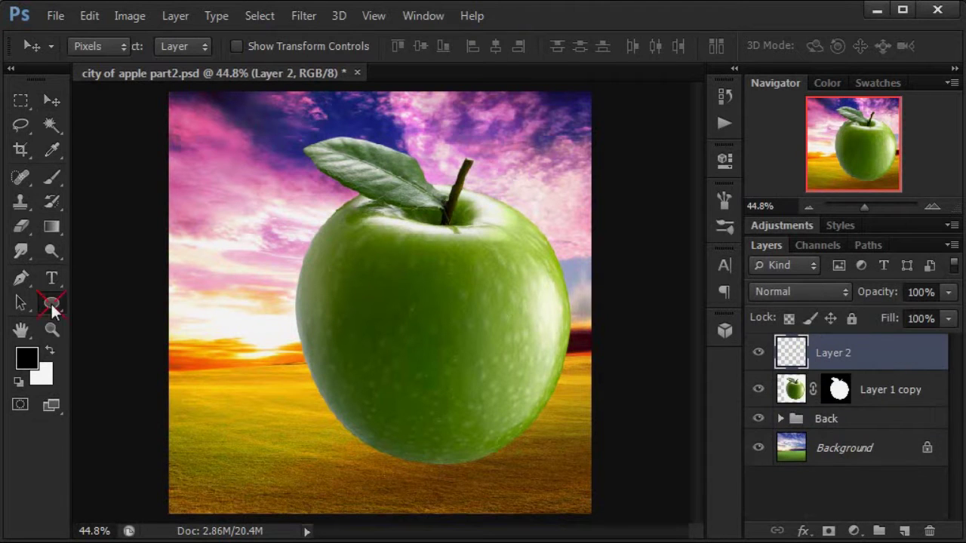
pyautogui.click(26, 359)
pyautogui.moveTo(777, 162); pyautogui.dragTo(585, 131)
pyautogui.write('808080')
pyautogui.click(729, 163)
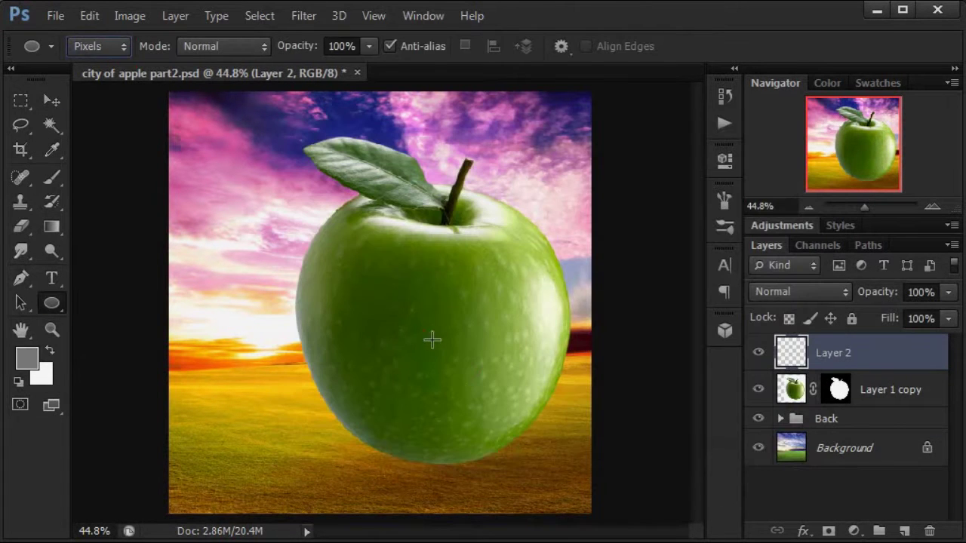
# Fill an oval on the apple's face with grey and widen it in perspective.
pyautogui.hotkey('alt', 'BackSpace')
pyautogui.hotkey('ctrl', 't')
pyautogui.moveTo(532, 439); pyautogui.dragTo(526, 447)
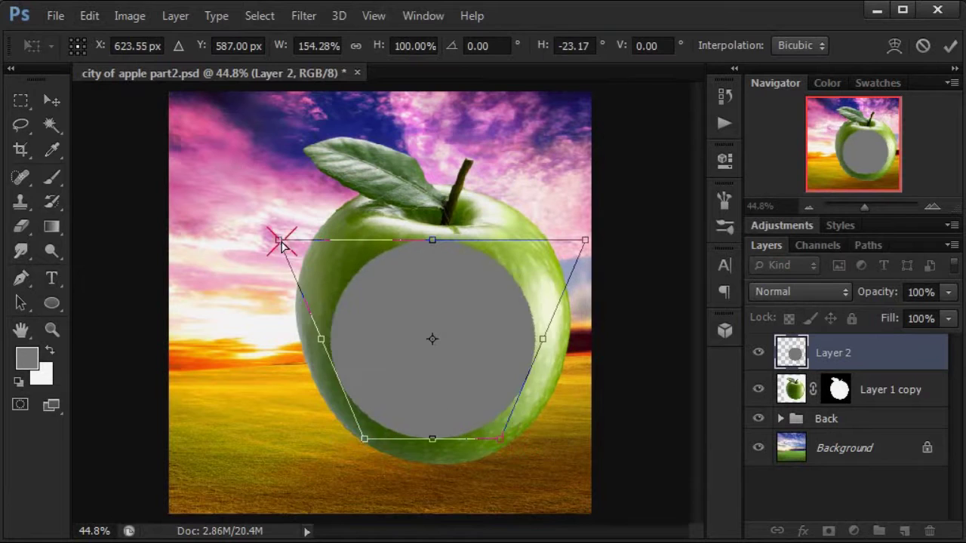
pyautogui.moveTo(280, 245); pyautogui.dragTo(364, 461)
pyautogui.press('Return')
# Warp the grey shape to hollow the apple's face.
pyautogui.click(89, 15)
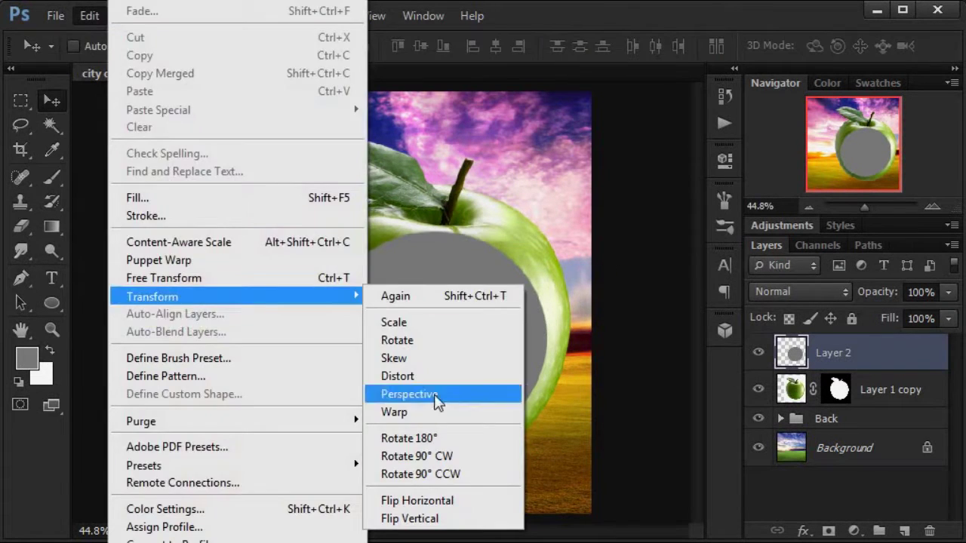
pyautogui.click(388, 409)
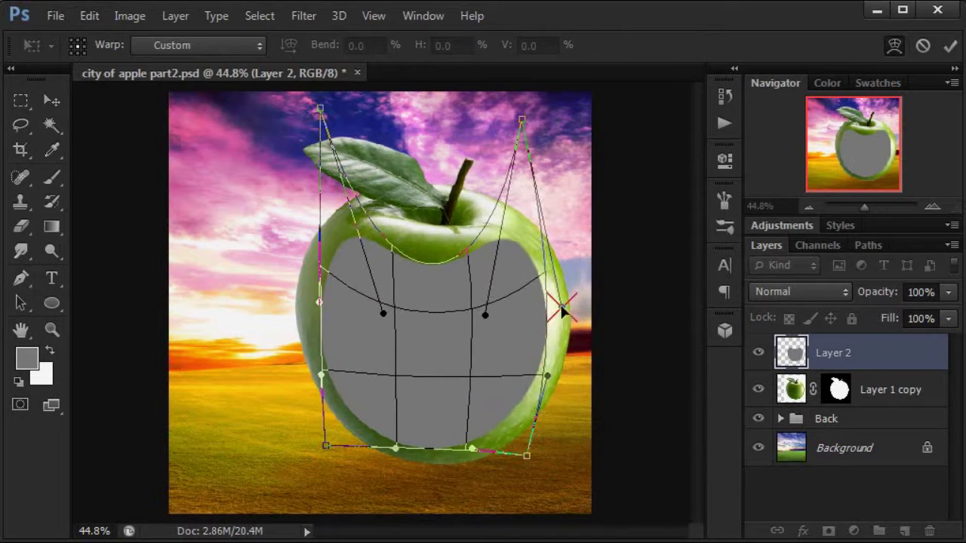
pyautogui.press('v')
pyautogui.press('Return')
# Paste an apple copy onto a new hidden layer and rename the apple layer The Apple.
pyautogui.hotkey('ctrl', 'v')
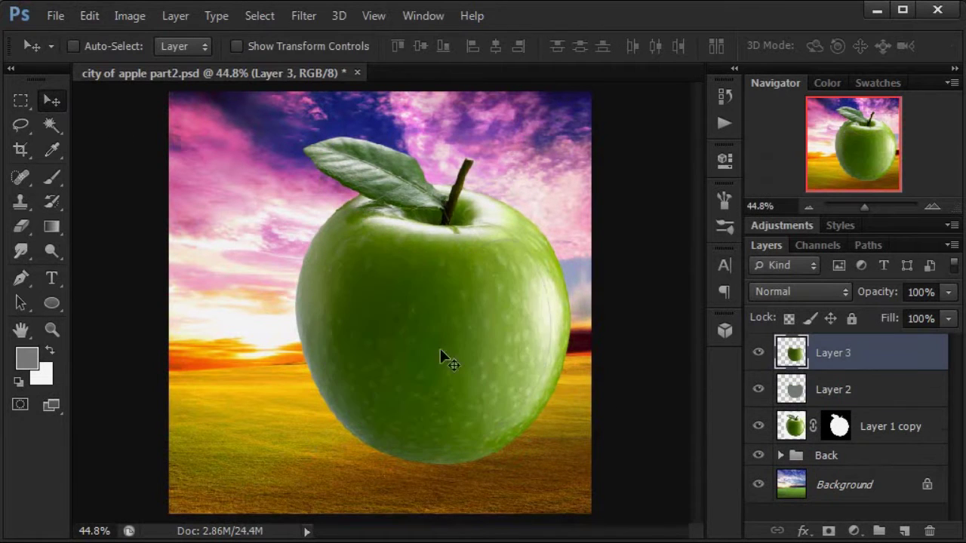
pyautogui.click(759, 352)
pyautogui.doubleClick(890, 427)
# Name the grey layer Room and scale the room photo to 70% inside the apple's opening.
pyautogui.write('The Apple')
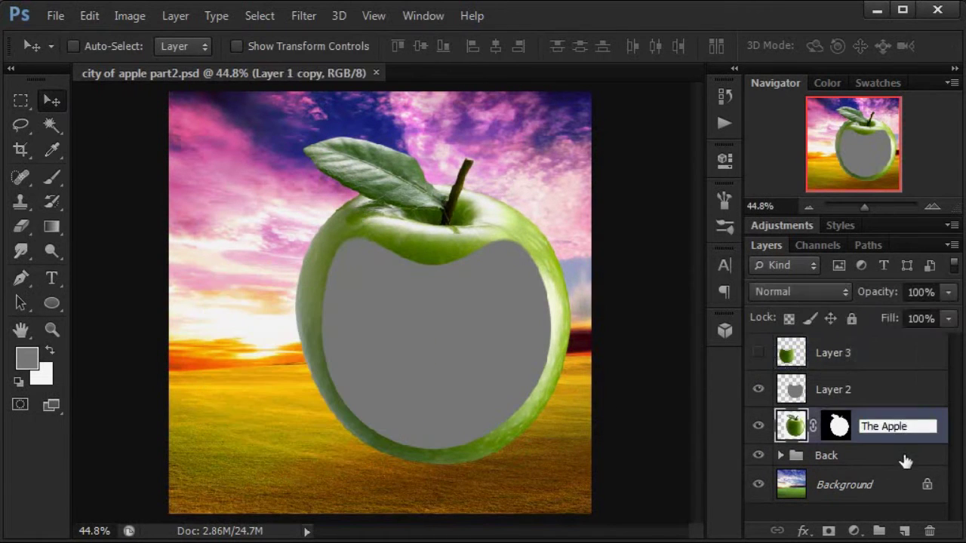
pyautogui.write('oom')
pyautogui.click(835, 361)
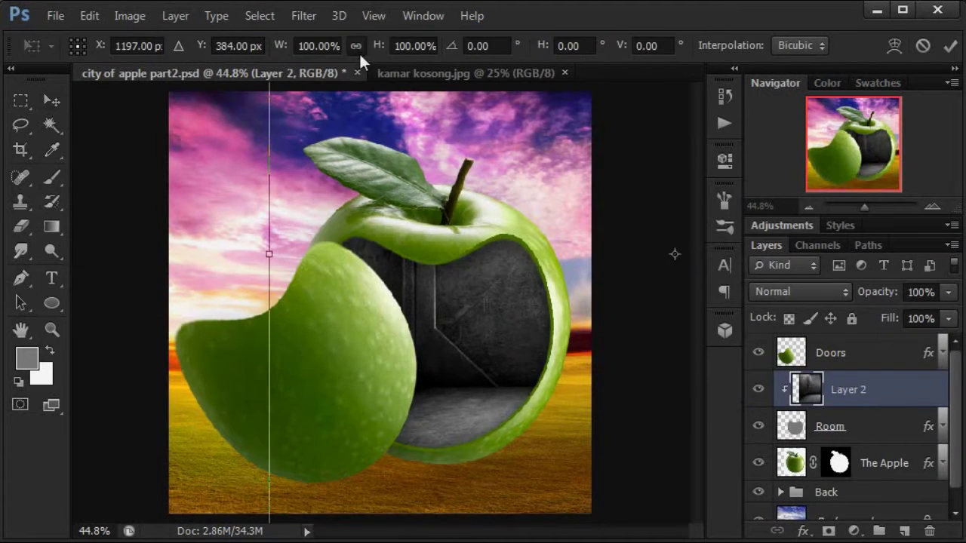
pyautogui.click(318, 45)
pyautogui.write('70')
pyautogui.press('Tab')
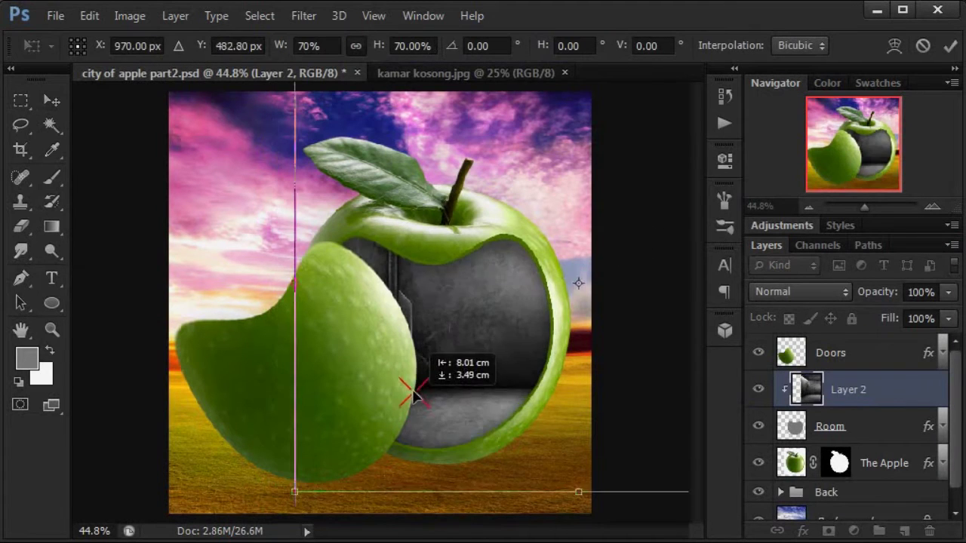
pyautogui.moveTo(468, 355); pyautogui.dragTo(382, 389)
pyautogui.press('Return')
# Duplicate The Apple, clip the copy to Layer 2 with Color blending, and rename it.
pyautogui.keyDown('shift'); pyautogui.click(883, 462); pyautogui.keyUp('shift')
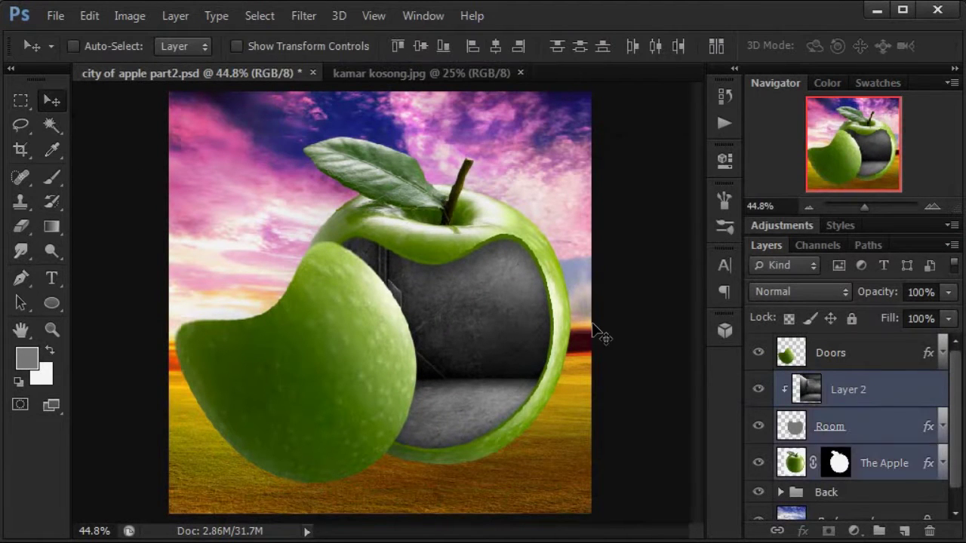
pyautogui.hotkey('shift', 'Right')
pyautogui.hotkey('shift', 'Right')
pyautogui.hotkey('shift', 'Right')
pyautogui.click(907, 400)
pyautogui.hotkey('ctrl', 'j')
pyautogui.rightClick(913, 481)
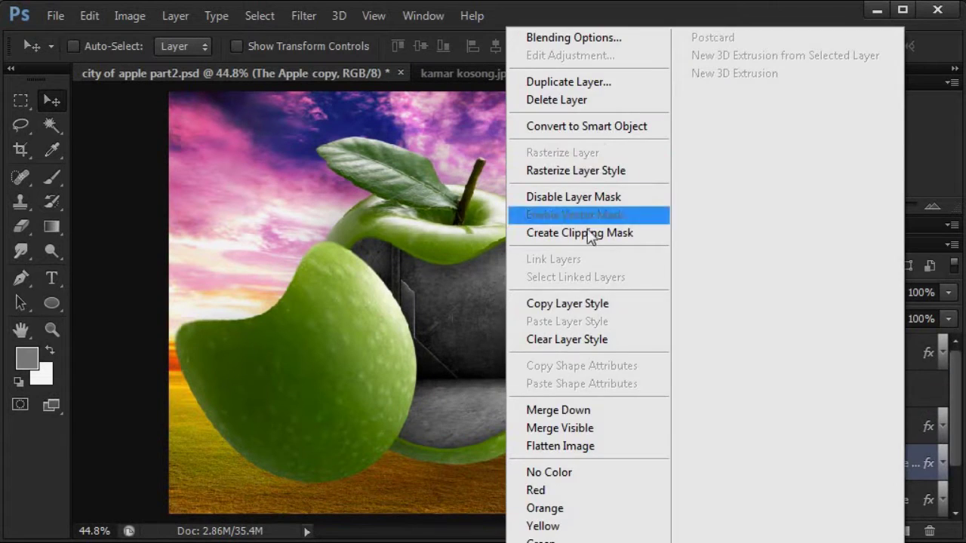
pyautogui.press('Escape')
pyautogui.hotkey('ctrl', ']')
pyautogui.click(884, 409)
pyautogui.doubleClick(867, 389)
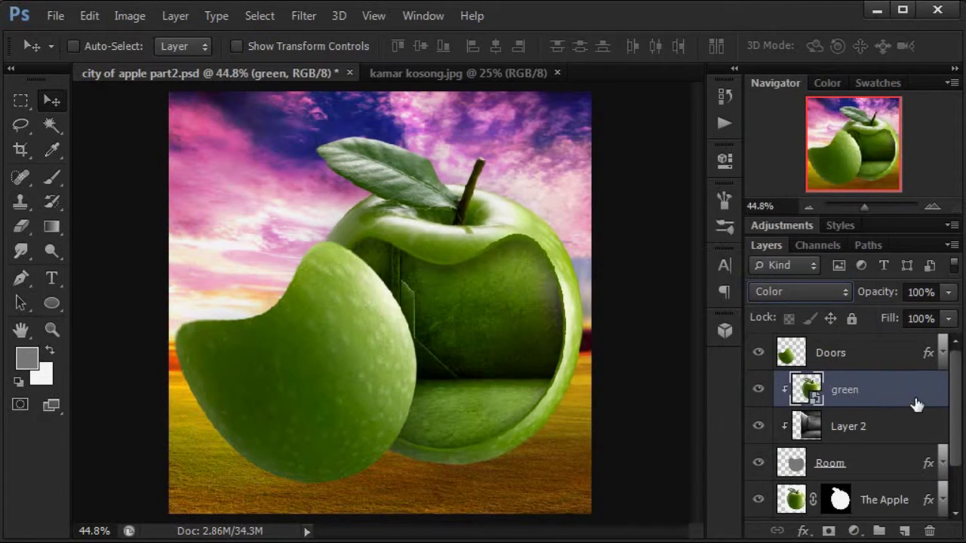
# Close the empty room photo.
pyautogui.click(56, 15)
pyautogui.click(61, 221)
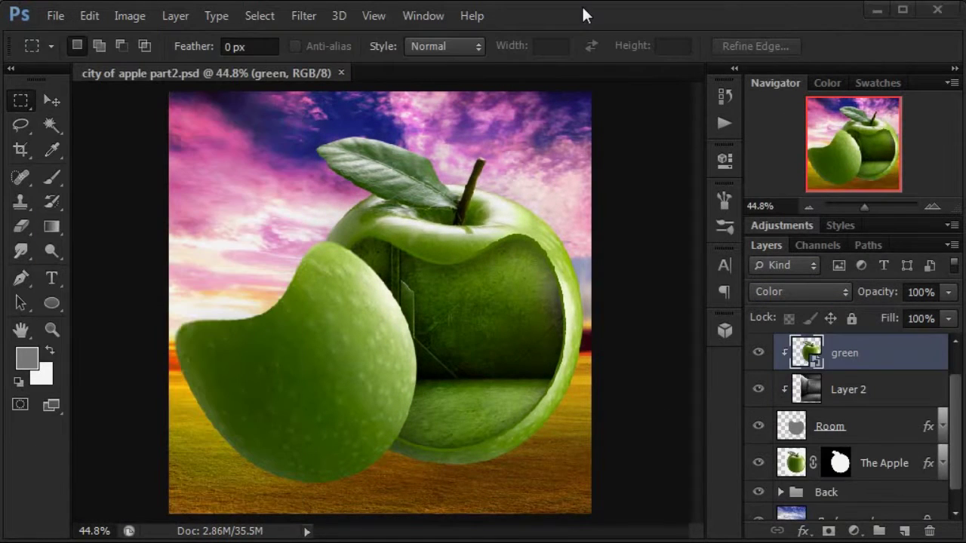
pyautogui.press('m')
# Add a clipped Gradient Map adjustment over the room, blended in Screen mode.
pyautogui.click(853, 531)
pyautogui.click(830, 473)
pyautogui.rightClick(867, 353)
pyautogui.click(906, 412)
pyautogui.click(674, 210)
pyautogui.click(465, 390)
pyautogui.press('Escape')
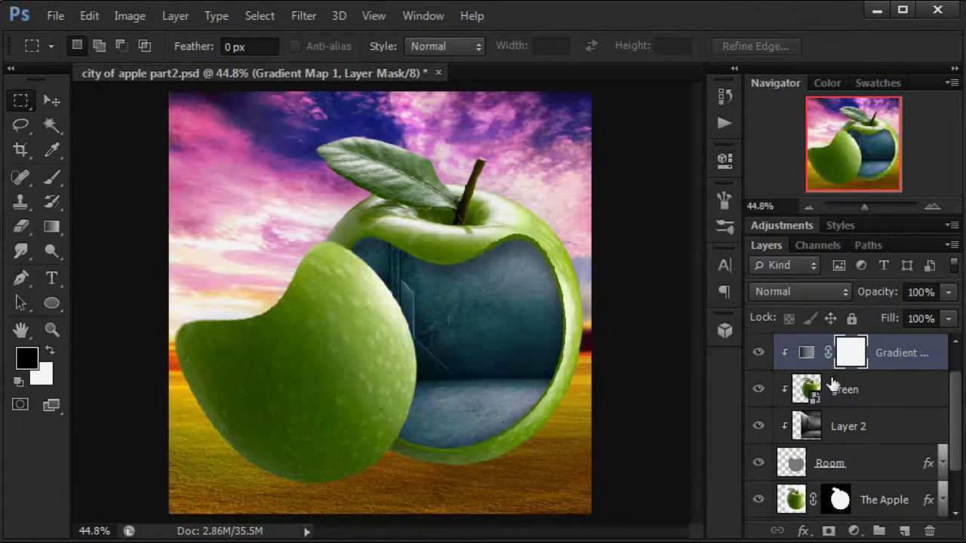
pyautogui.hotkey('shift', 'alt', 's')
# Group the apple layers as Apple Done! and fit the Women photo on screen.
pyautogui.keyDown('shift'); pyautogui.click(883, 499); pyautogui.keyUp('shift')
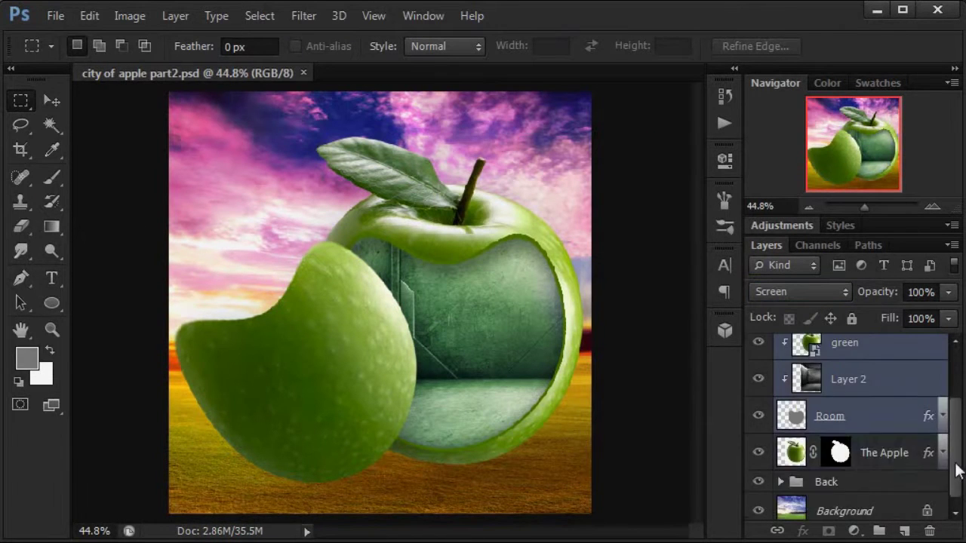
pyautogui.hotkey('ctrl', 'g')
pyautogui.doubleClick(834, 382)
pyautogui.press('v')
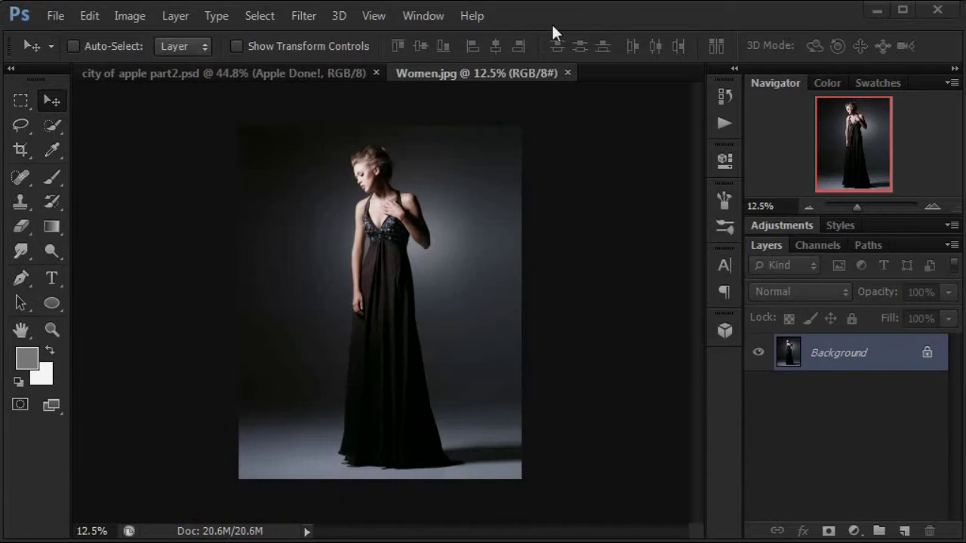
pyautogui.click(374, 15)
pyautogui.click(408, 188)
# Quick-select the woman in the black dress, including the lower dress.
pyautogui.press('w')
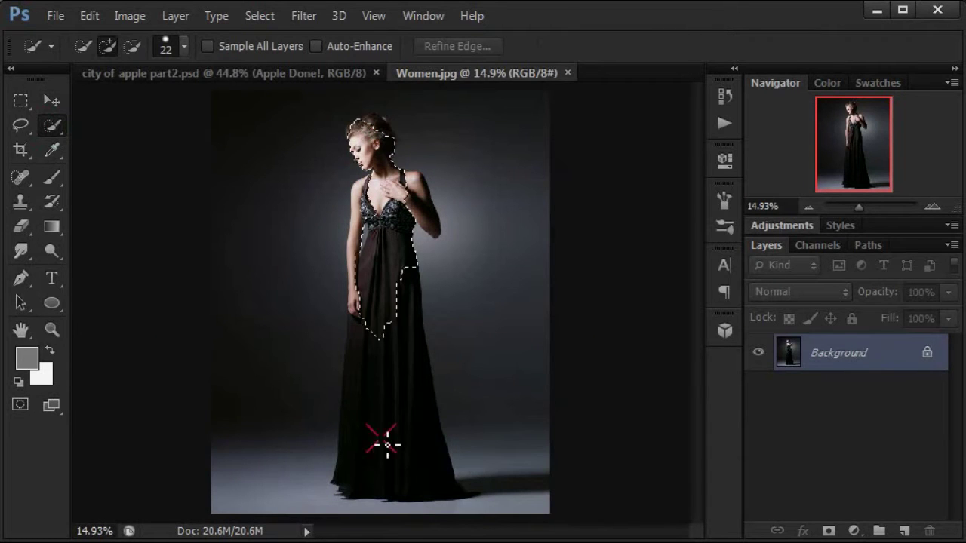
pyautogui.scroll(6, 417, 211)
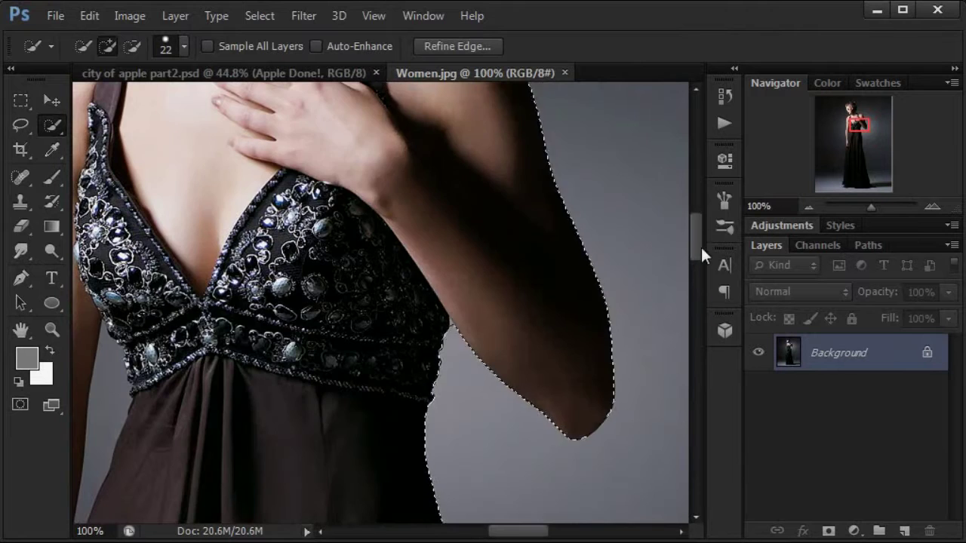
pyautogui.scroll(5, 700, 245)
pyautogui.scroll(2, 237, 177)
pyautogui.hscroll(-3, 297, 166)
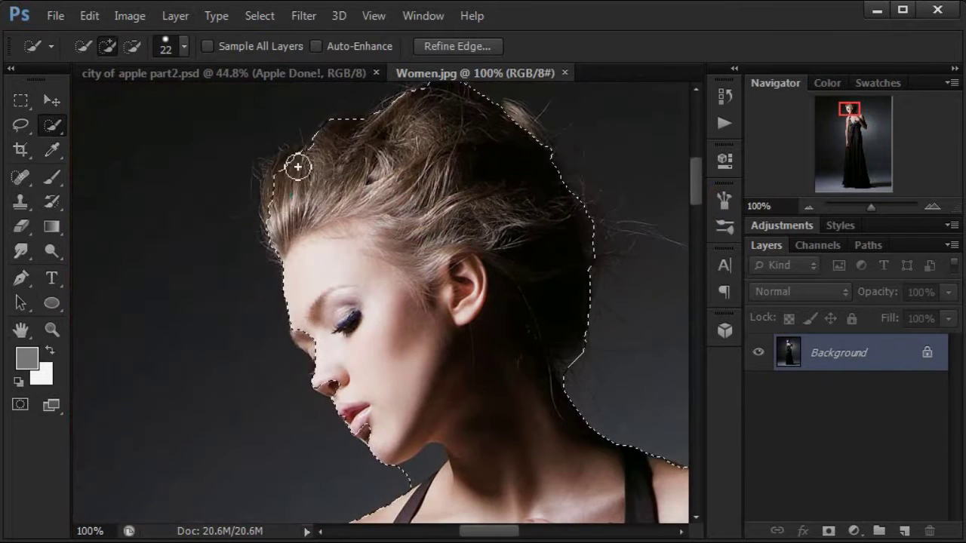
pyautogui.scroll(2, 522, 244)
pyautogui.scroll(-3, 573, 316)
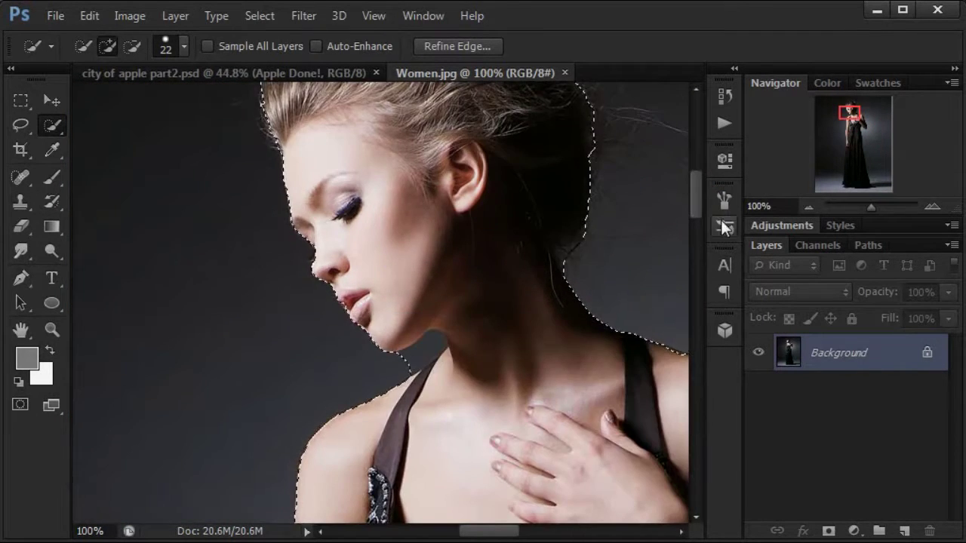
pyautogui.scroll(-15, 582, 508)
pyautogui.click(89, 15)
pyautogui.click(486, 393)
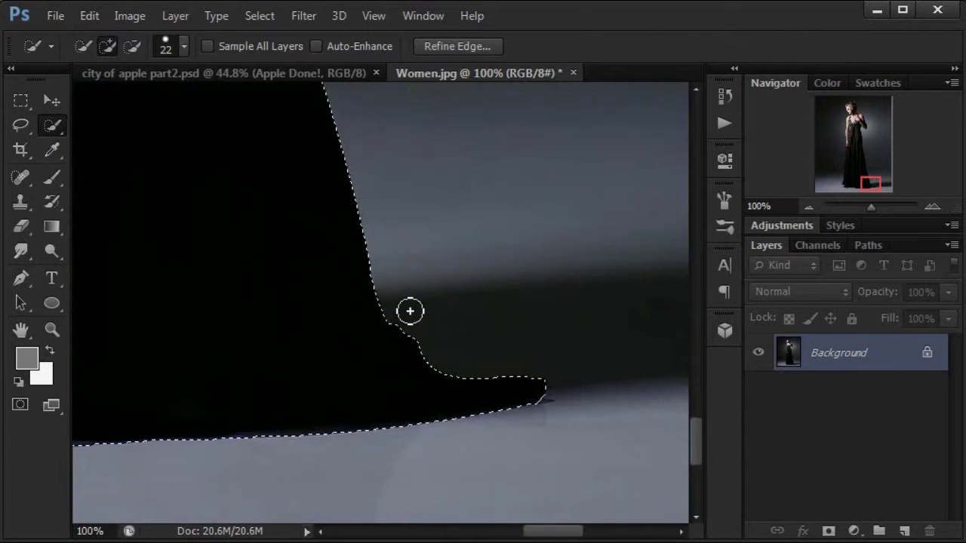
pyautogui.moveTo(410, 311); pyautogui.dragTo(374, 365)
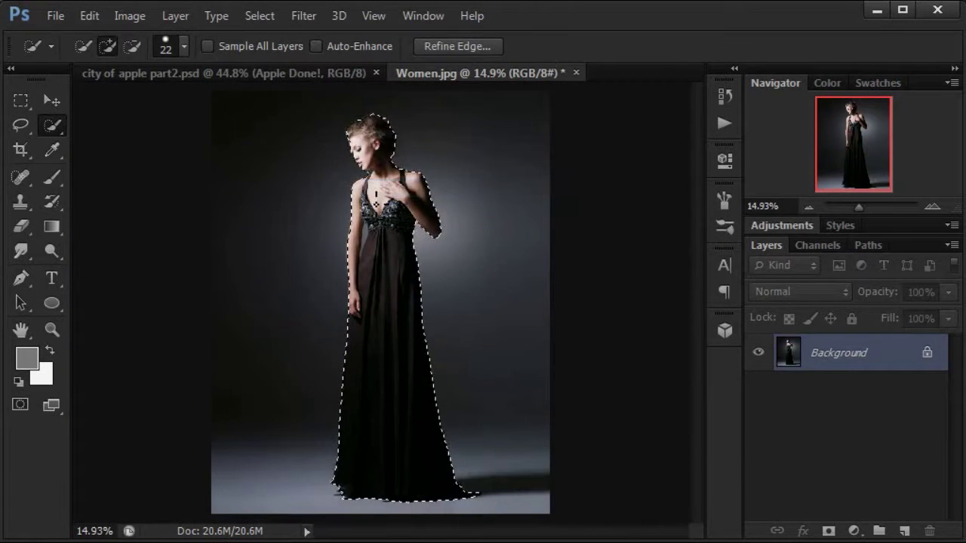
# Copy the selected woman onto a new layer and hide the original background.
pyautogui.hotkey('ctrl', 'j')
pyautogui.click(759, 389)
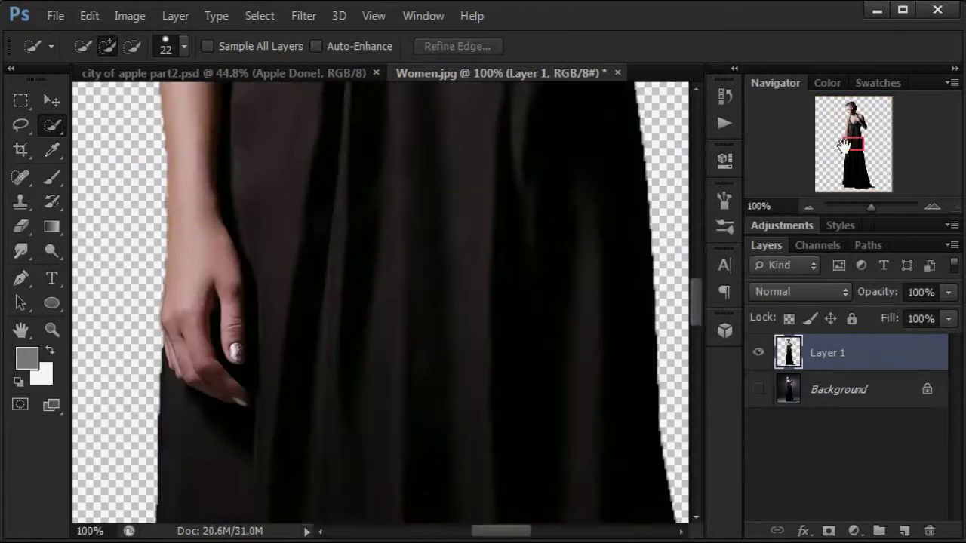
pyautogui.hotkey('shift', 'w')
pyautogui.moveTo(843, 145); pyautogui.dragTo(853, 110)
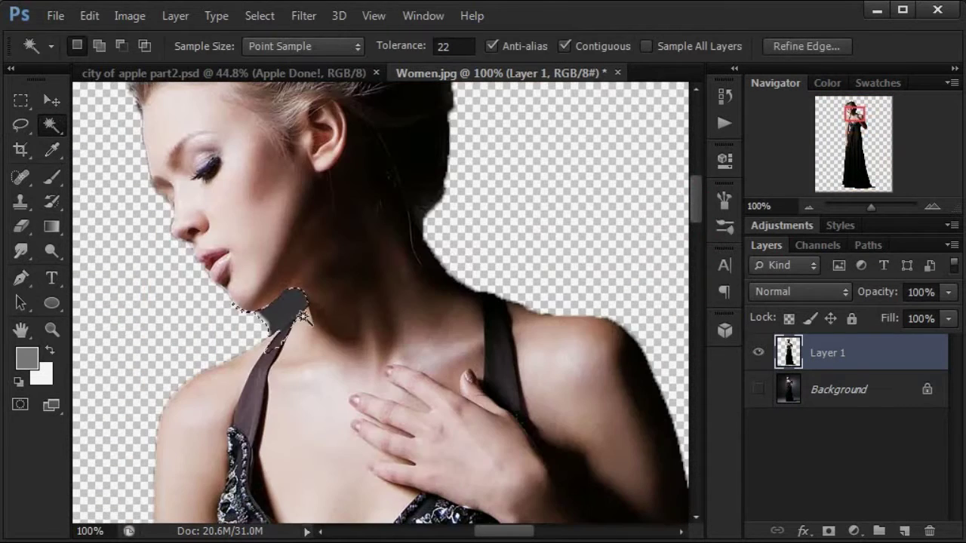
pyautogui.moveTo(871, 206); pyautogui.dragTo(882, 207)
pyautogui.moveTo(853, 107); pyautogui.dragTo(850, 118)
pyautogui.rightClick(52, 125)
pyautogui.click(113, 121)
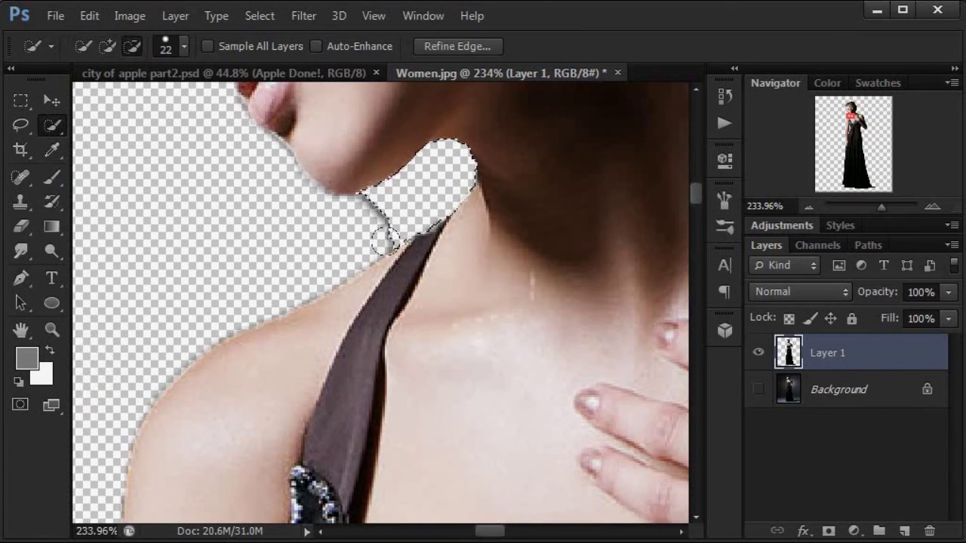
# Erase leftover background near the neck with a 9 px eraser.
pyautogui.click(21, 227)
pyautogui.click(97, 46)
pyautogui.moveTo(91, 103); pyautogui.dragTo(33, 103)
pyautogui.click(374, 16)
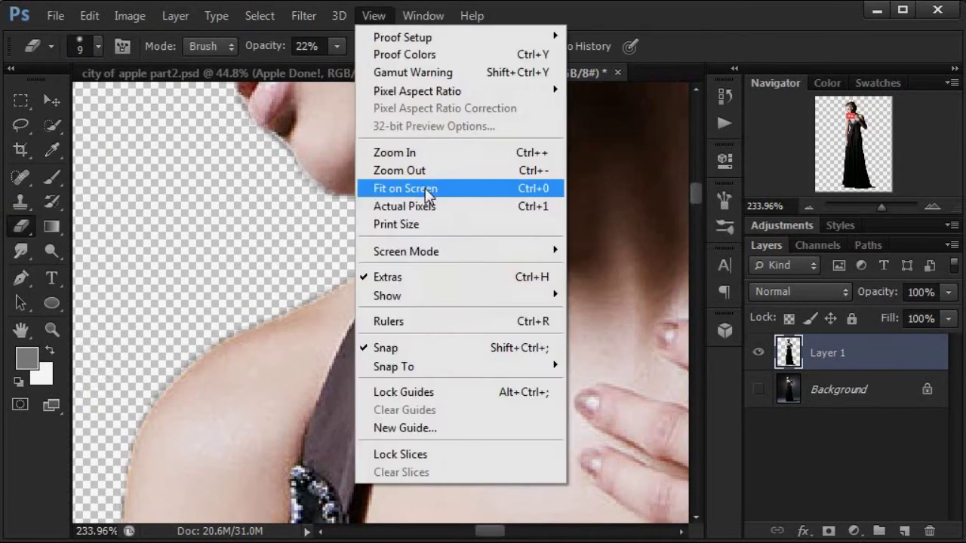
pyautogui.click(423, 190)
# Refine the woman's cut-out edge and output it as a masked layer.
pyautogui.rightClick(52, 125)
pyautogui.click(113, 137)
pyautogui.hotkey('ctrl', 'alt', 'r')
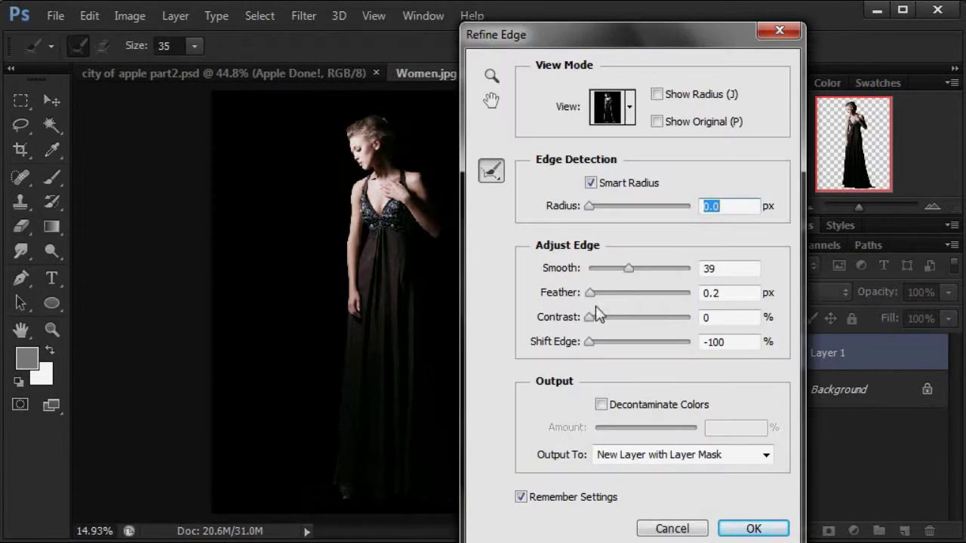
pyautogui.hotkey('ctrl', '+')
pyautogui.hotkey('ctrl', '+')
pyautogui.hotkey('ctrl', '+')
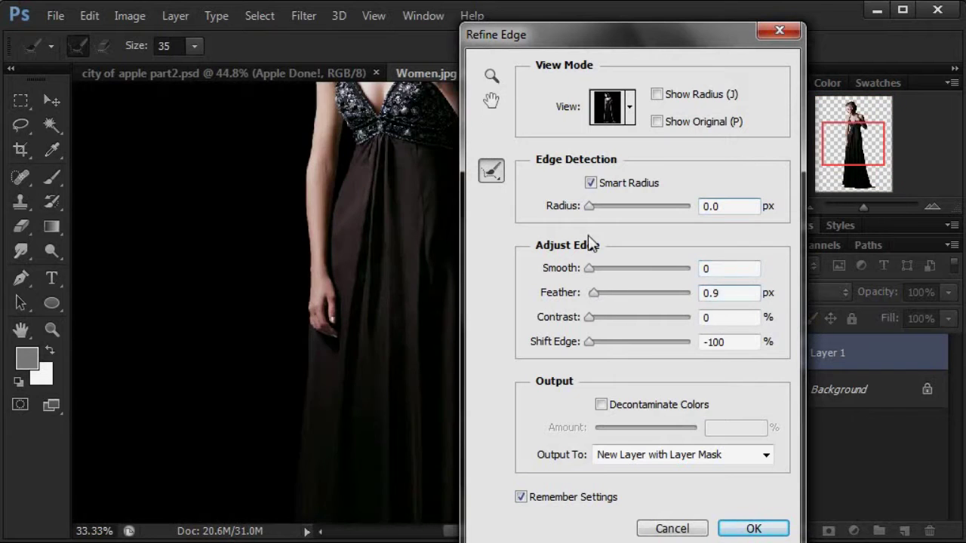
pyautogui.click(754, 531)
pyautogui.rightClick(895, 352)
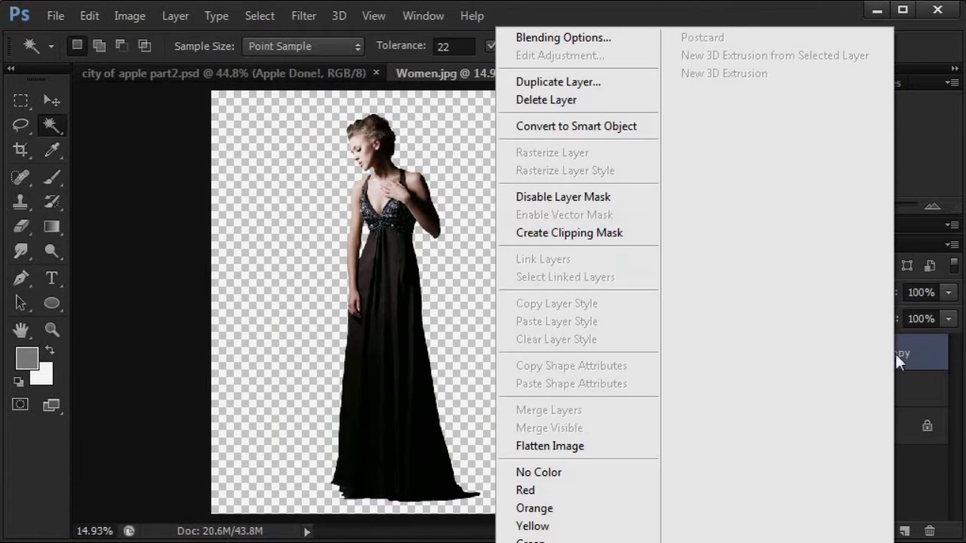
pyautogui.click(572, 123)
# Move the woman into the apple document, scale her to 20%, and place her in the room.
pyautogui.press('v')
pyautogui.moveTo(400, 298); pyautogui.dragTo(491, 328)
pyautogui.hotkey('ctrl', 't')
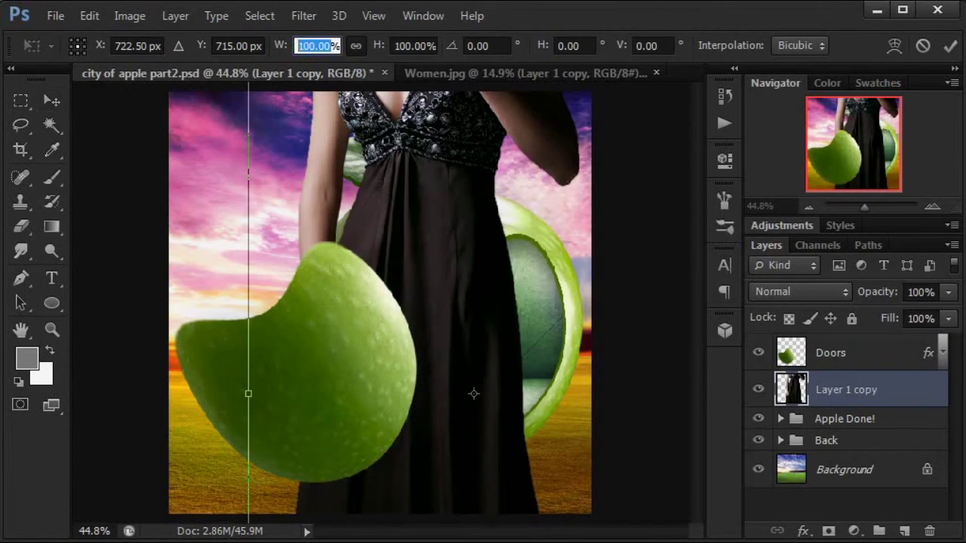
pyautogui.click(302, 45)
pyautogui.write('20')
pyautogui.press('Return')
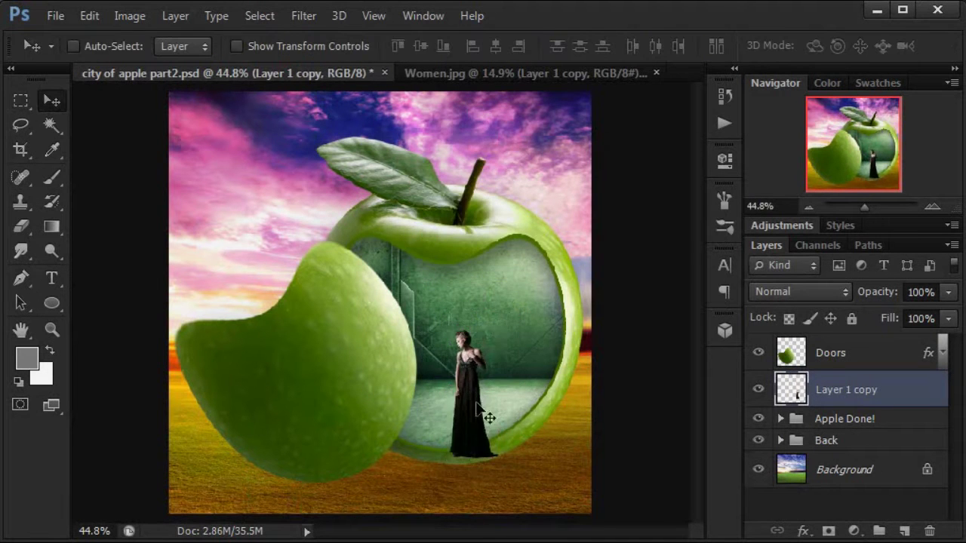
pyautogui.moveTo(474, 394); pyautogui.dragTo(464, 348)
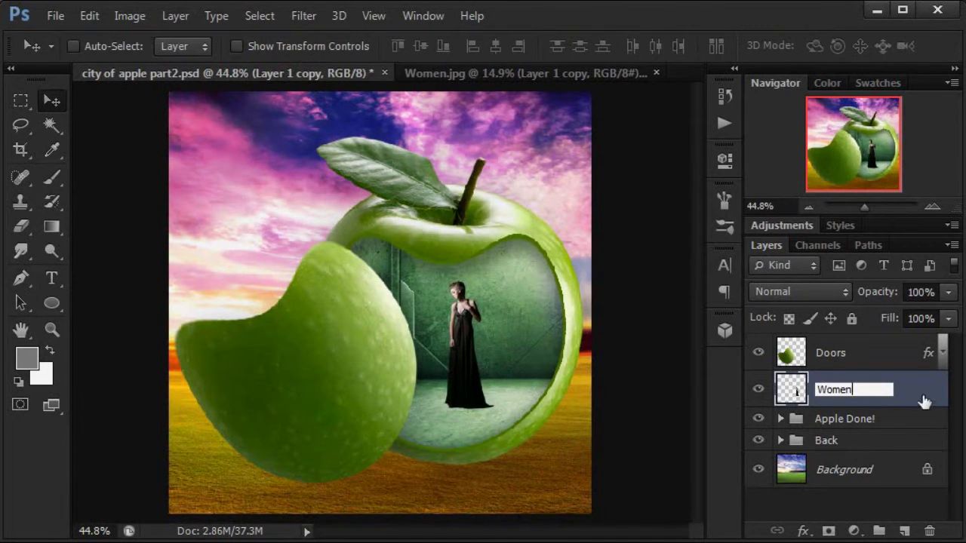
# Name the layer Women and close Women.jpg without saving changes.
pyautogui.click(656, 72)
pyautogui.click(478, 233)
pyautogui.click(55, 15)
pyautogui.click(556, 19)
# Add a pink Gradient Map clipped to the Women layer in Multiply mode.
pyautogui.click(854, 530)
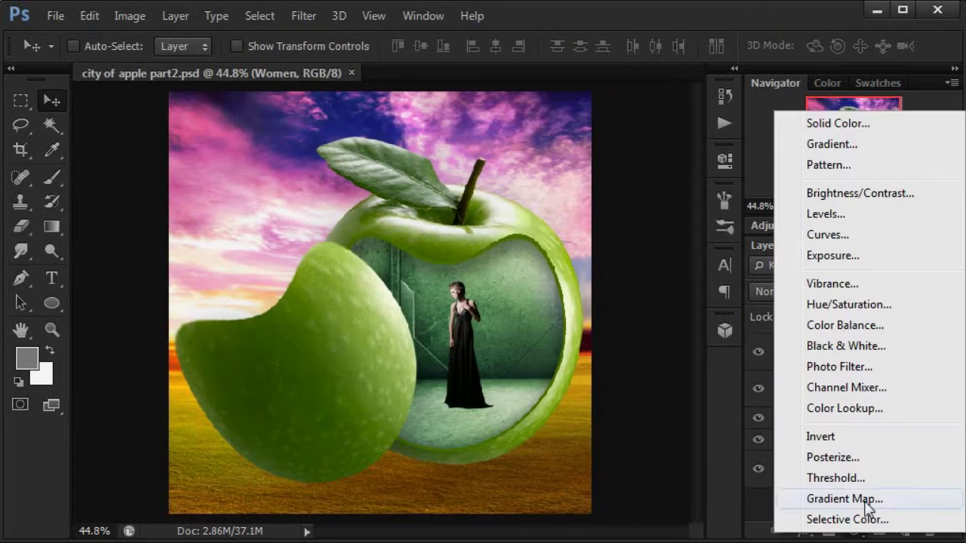
pyautogui.click(843, 498)
pyautogui.click(674, 212)
pyautogui.click(582, 313)
pyautogui.click(554, 258)
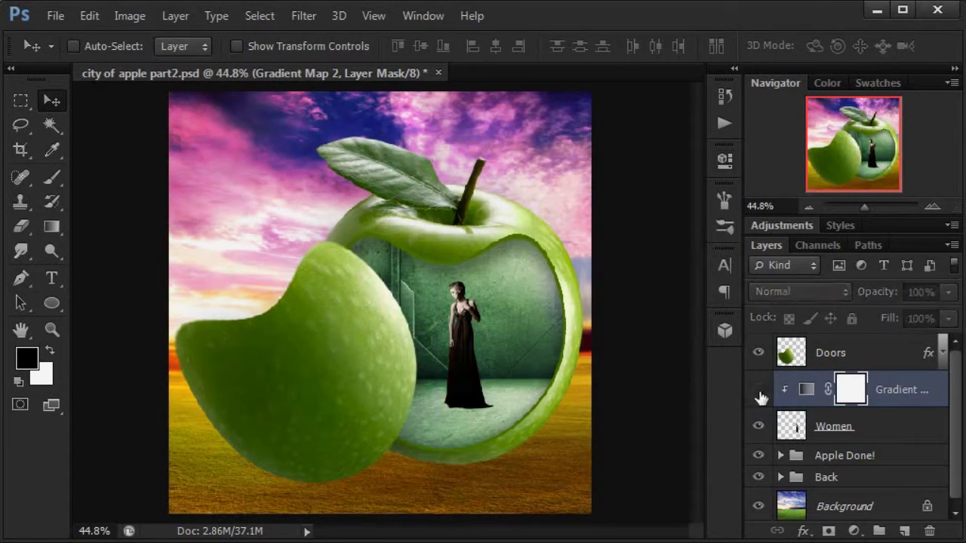
pyautogui.click(800, 292)
pyautogui.click(785, 336)
# Zoom in on the woman, fit the composite on screen, and save.
pyautogui.hotkey('ctrl', '1')
pyautogui.click(373, 15)
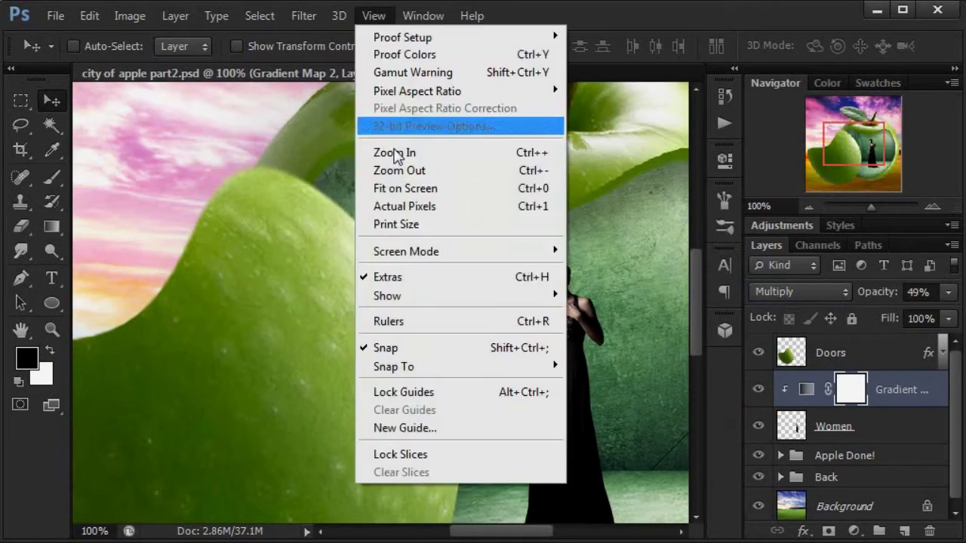
pyautogui.click(394, 188)
pyautogui.hotkey('ctrl', 's')
# Blur the green copy layer in the apple group.
pyautogui.scroll(-3, 955, 417)
pyautogui.click(923, 453)
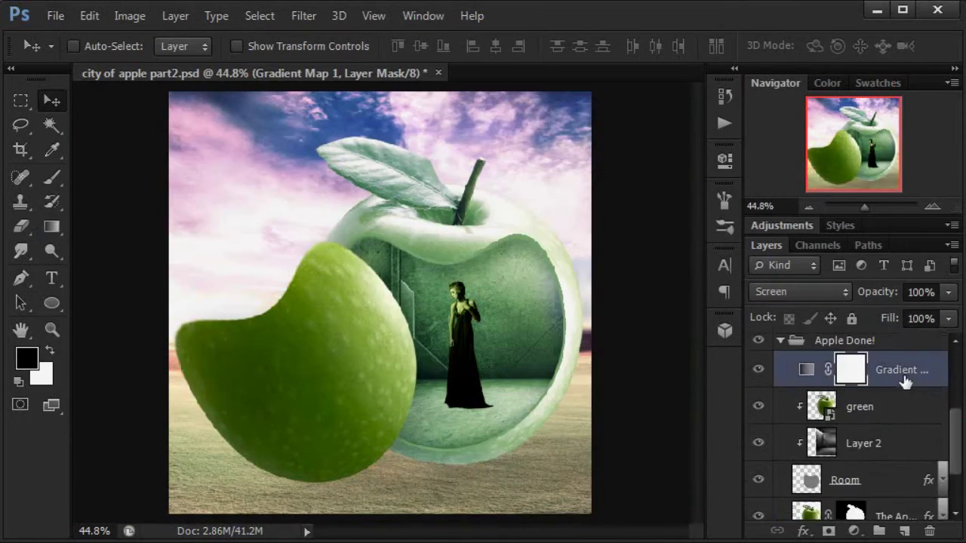
pyautogui.rightClick(903, 375)
pyautogui.click(304, 15)
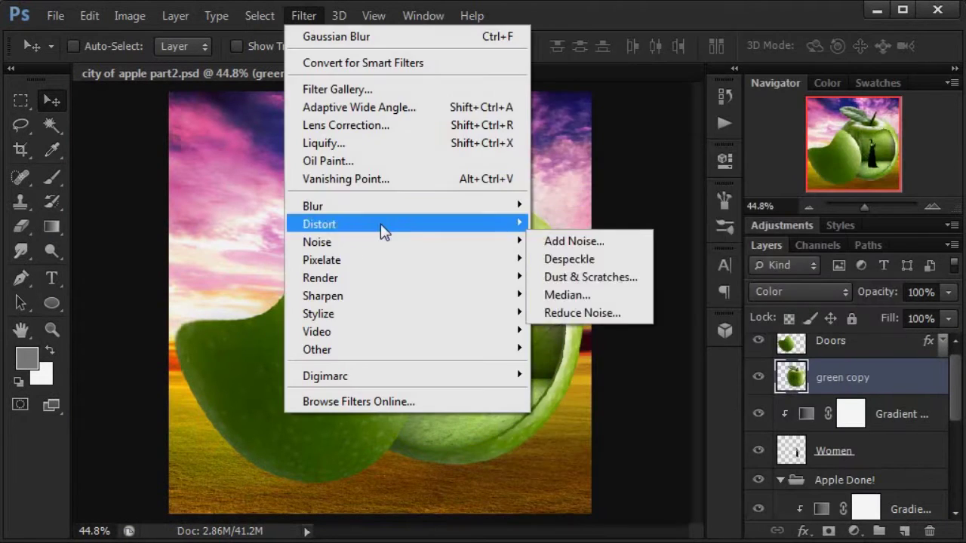
pyautogui.click(729, 189)
# Name the layer light and lower its opacity to 50%.
pyautogui.scroll(-3, 758, 393)
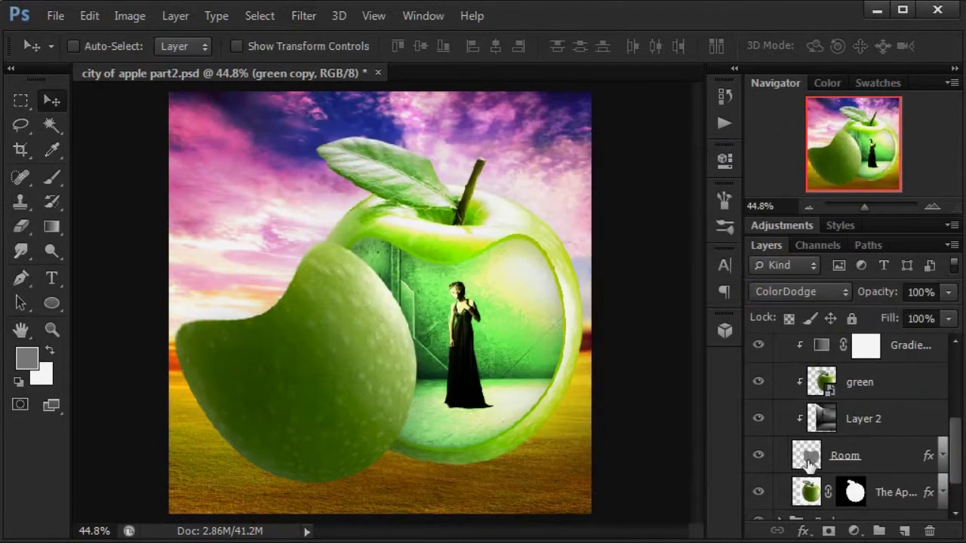
pyautogui.scroll(3, 759, 393)
pyautogui.press('Return')
pyautogui.moveTo(948, 292); pyautogui.dragTo(903, 323)
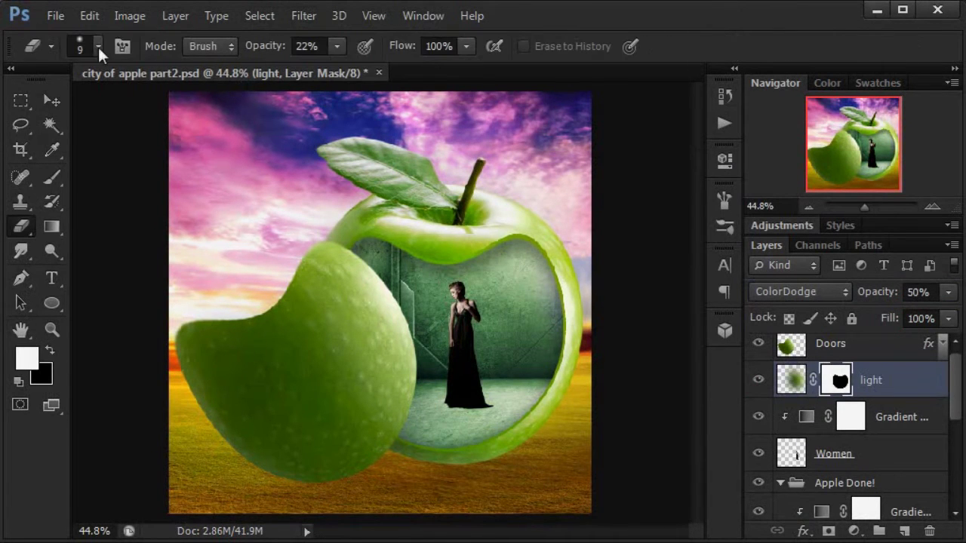
# Set the brush size to 82 px and compare the image without the light layer.
pyautogui.click(98, 47)
pyautogui.write('82')
pyautogui.press('Return')
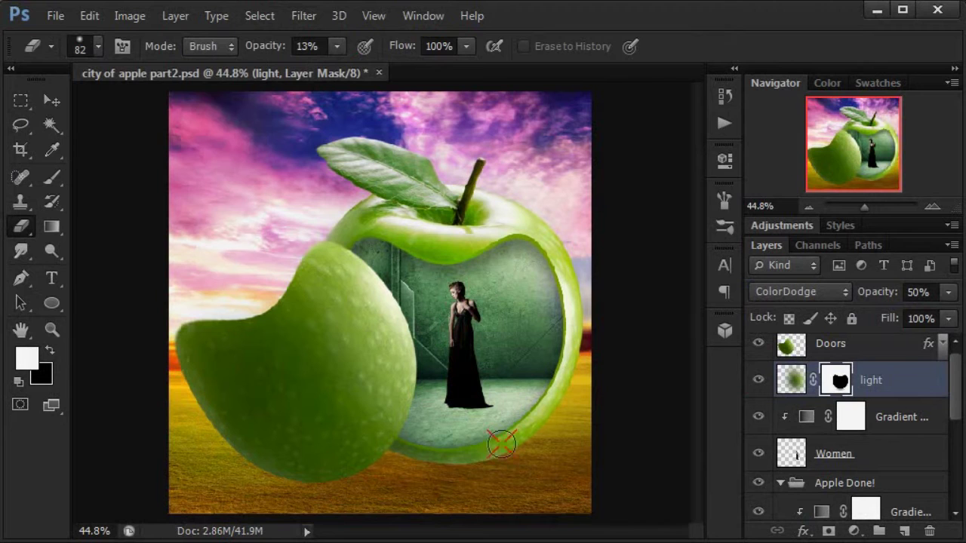
pyautogui.click(759, 380)
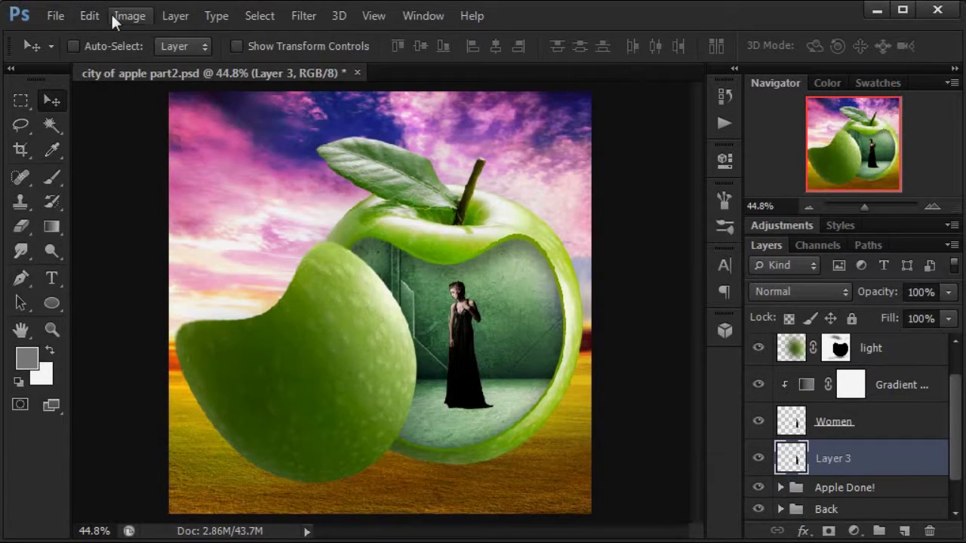
# Flip the woman's copy vertically, move it under her feet, and name it black.
pyautogui.click(89, 16)
pyautogui.moveTo(468, 391); pyautogui.dragTo(468, 474)
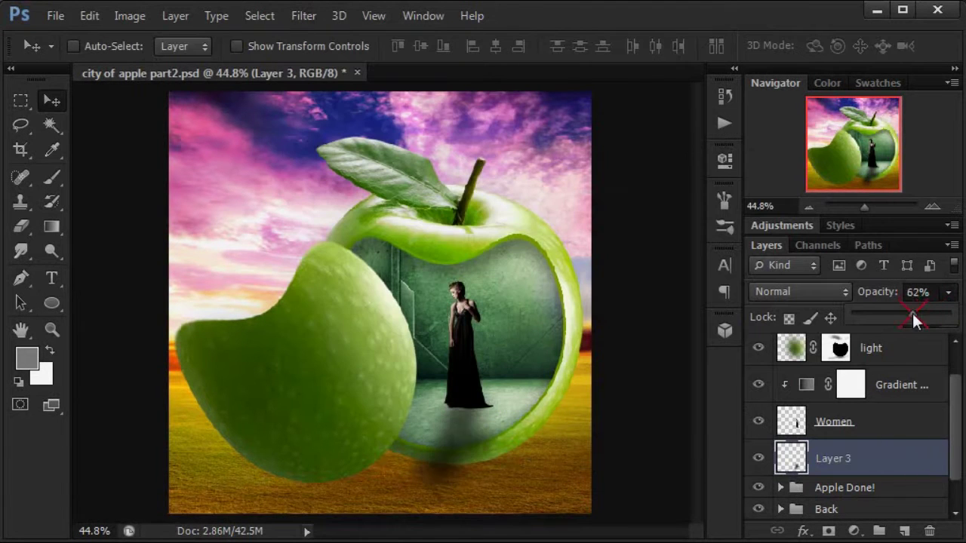
pyautogui.doubleClick(880, 468)
pyautogui.write('S')
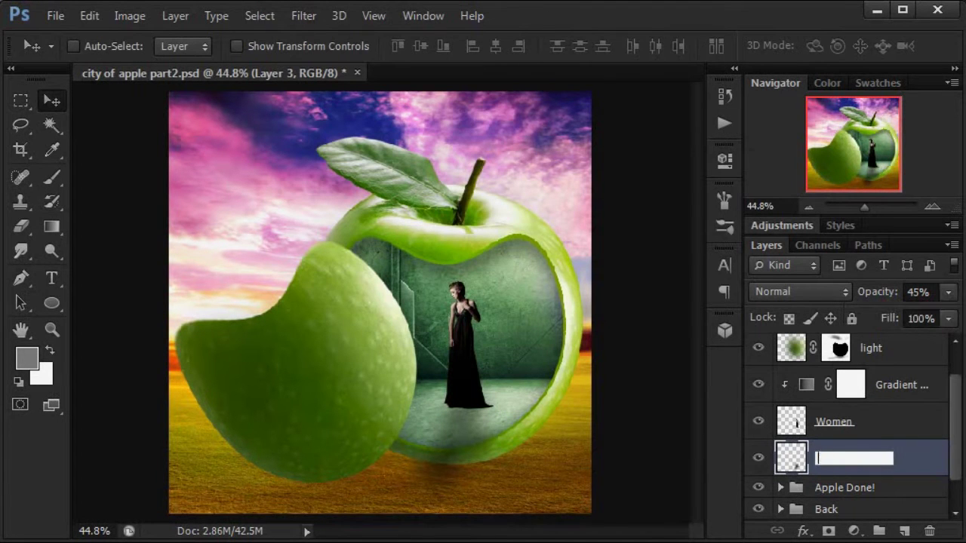
pyautogui.press('BackSpace')
pyautogui.press('Return')
# Gather the woman's layers into their own group.
pyautogui.scroll(1, 949, 407)
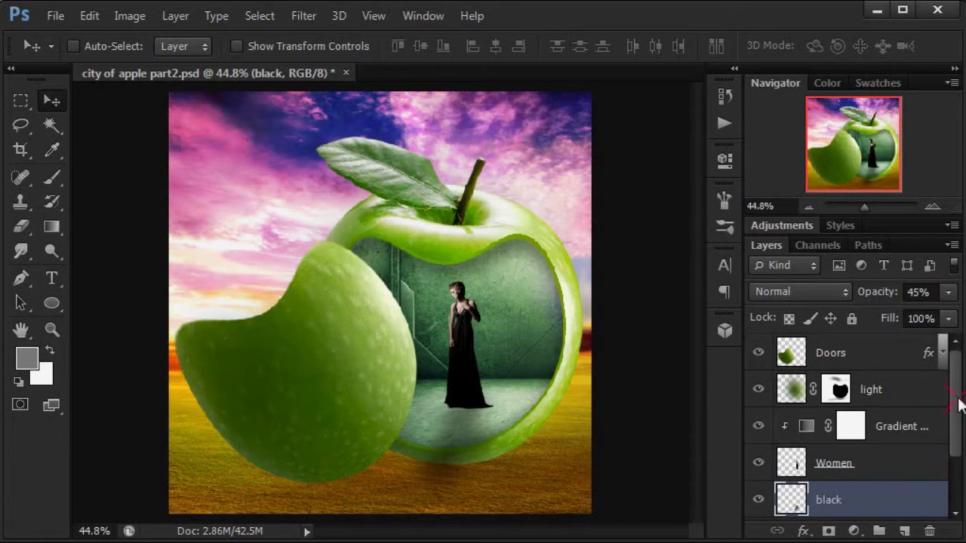
pyautogui.keyDown('shift'); pyautogui.click(869, 359); pyautogui.keyUp('shift')
pyautogui.hotkey('ctrl', 'g')
pyautogui.write('All Apple')
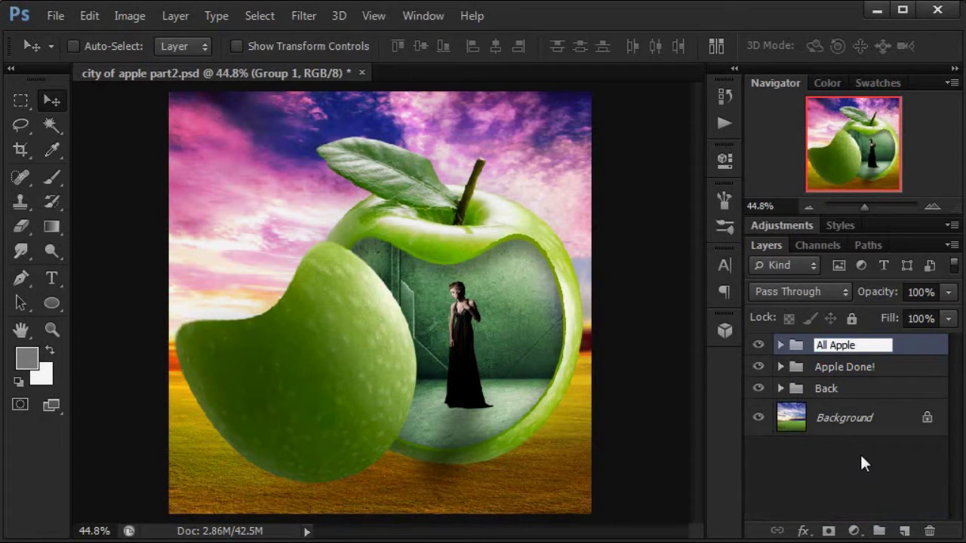
pyautogui.press('Return')
# Group the Model and Apple Done! groups together as All Apple.
pyautogui.doubleClick(837, 346)
pyautogui.write('All')
pyautogui.keyDown('shift'); pyautogui.click(830, 367); pyautogui.keyUp('shift')
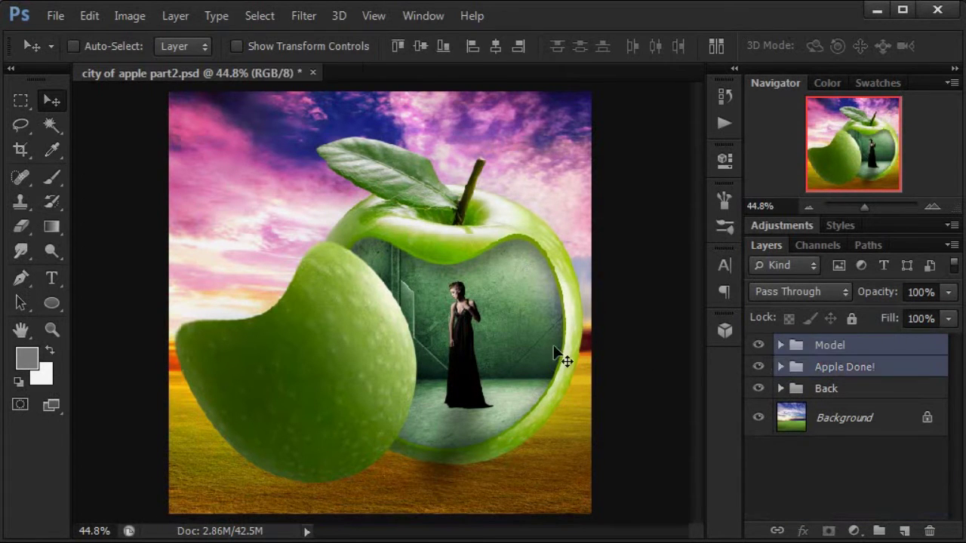
pyautogui.hotkey('ctrl', 'g')
pyautogui.write('All Apple')
pyautogui.press('Return')
# Add an empty layer above the Back group.
pyautogui.click(56, 15)
pyautogui.press('Escape')
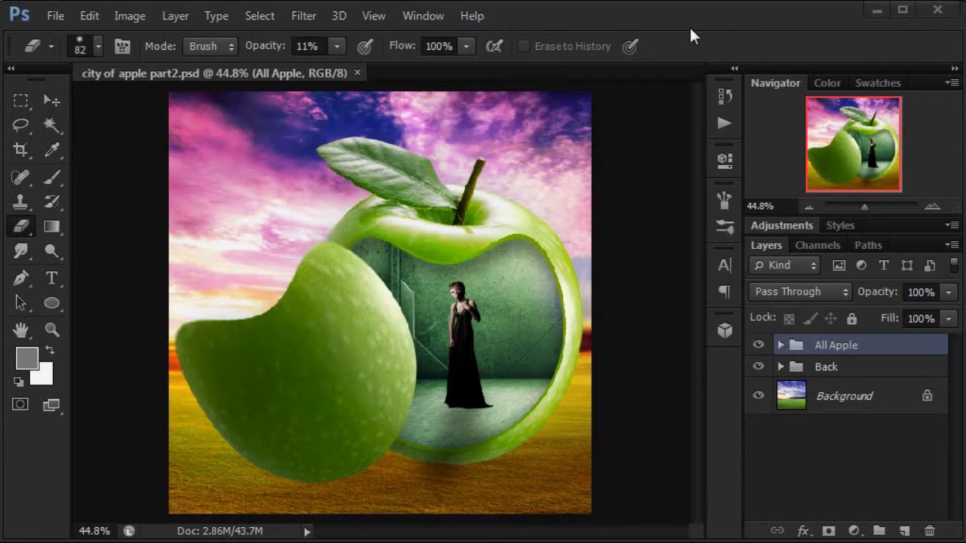
pyautogui.click(757, 366)
pyautogui.click(826, 367)
pyautogui.click(904, 531)
pyautogui.rightClick(51, 302)
# Draw a wide black ellipse on the ground below the apple and Gaussian-blur it.
pyautogui.click(139, 336)
pyautogui.press('d')
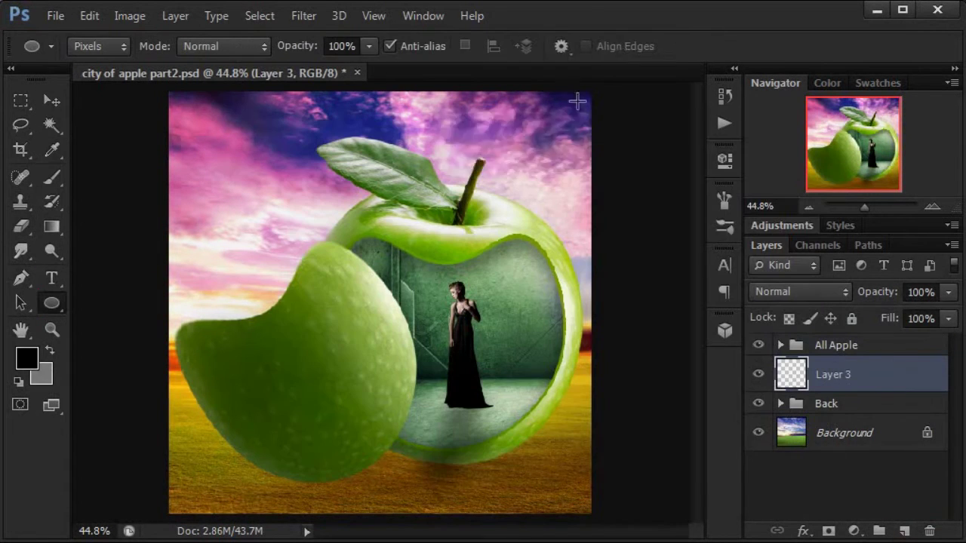
pyautogui.click(560, 46)
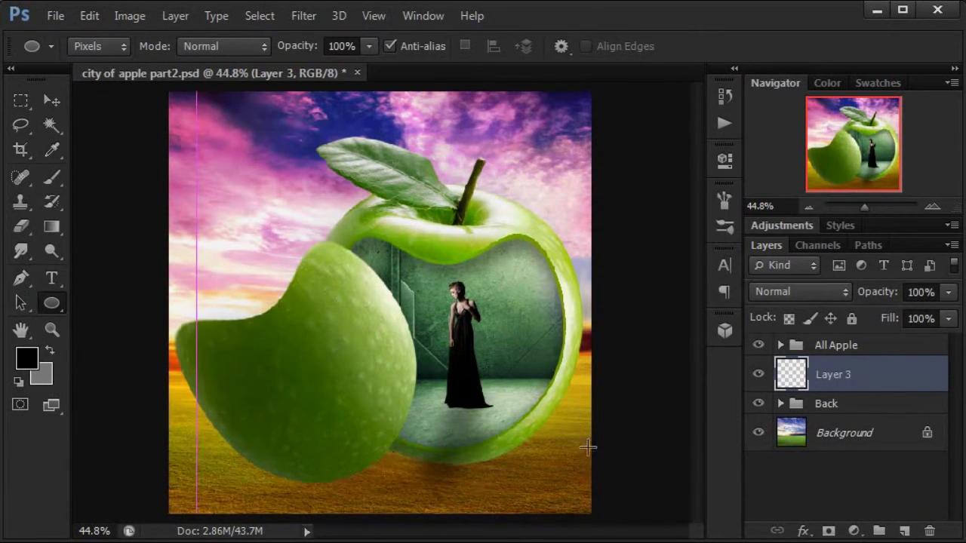
pyautogui.click(304, 15)
pyautogui.moveTo(588, 447); pyautogui.dragTo(686, 444)
pyautogui.click(573, 340)
pyautogui.click(810, 188)
pyautogui.hotkey('shift', 'alt', 'f')
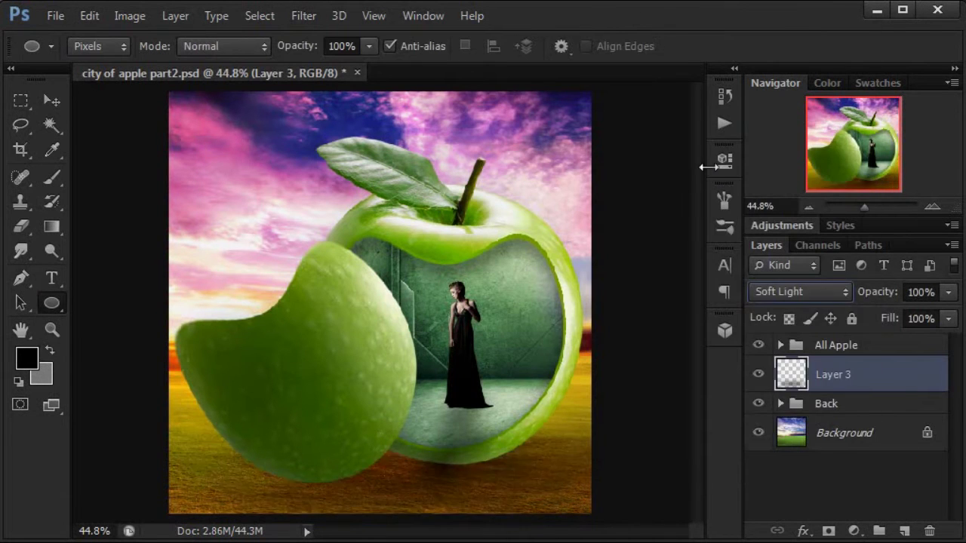
# On a new layer, add a second blurred black ellipse along the bottom in Soft Light.
pyautogui.hotkey('ctrl', 'shift', 'alt', 'n')
pyautogui.moveTo(457, 491); pyautogui.dragTo(585, 522)
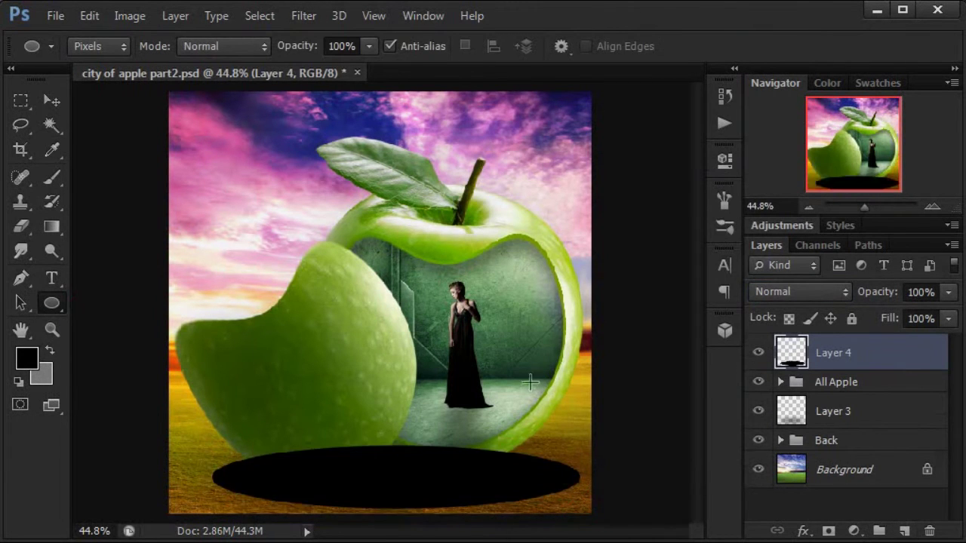
pyautogui.hotkey('ctrl', 'alt', 'f')
pyautogui.press('Return')
pyautogui.click(800, 291)
pyautogui.click(765, 193)
pyautogui.click(758, 352)
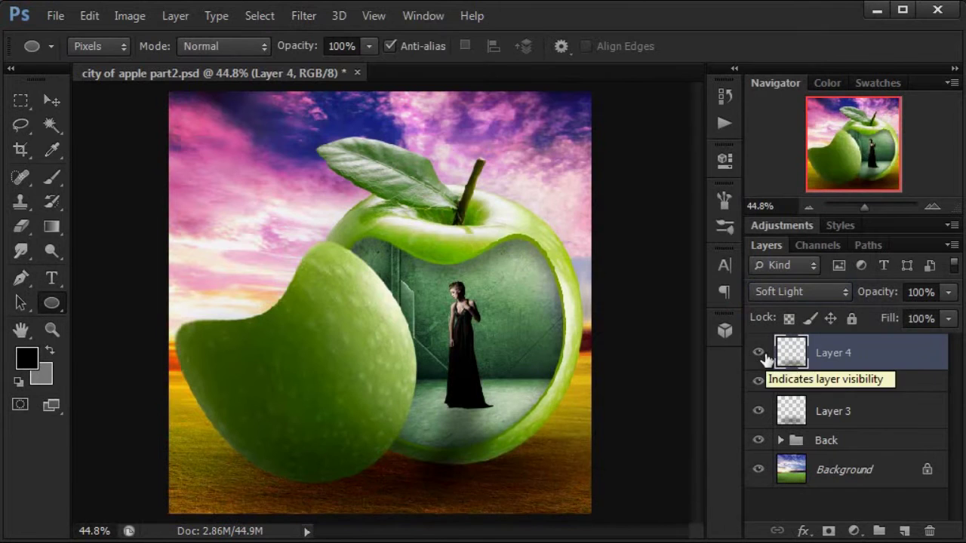
# Rename the first shadow layer dark1.
pyautogui.doubleClick(833, 412)
pyautogui.write('dark1')
pyautogui.doubleClick(833, 353)
# Name the second shadow dark2 and add a grey Gradient Map set to Darken.
pyautogui.write('dark2')
pyautogui.click(853, 531)
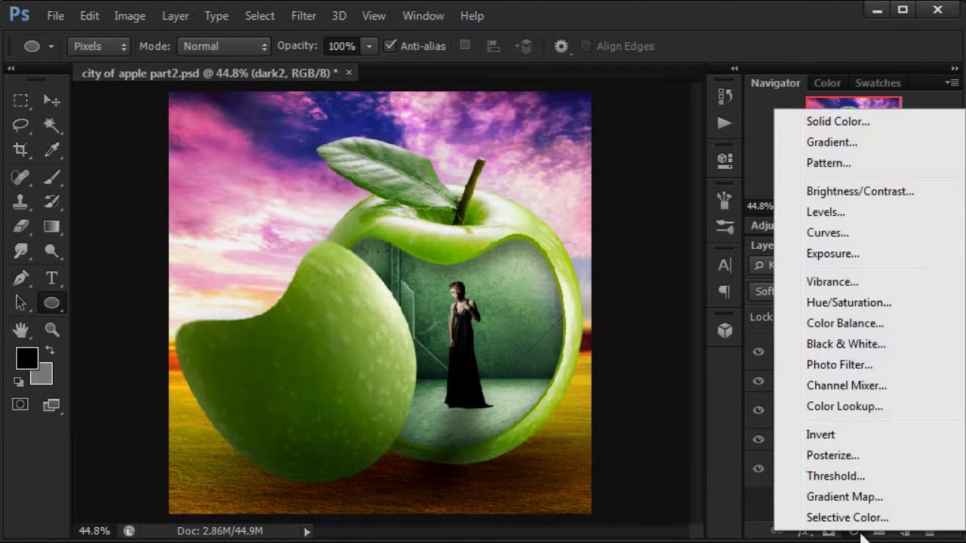
pyautogui.click(851, 493)
pyautogui.click(485, 259)
pyautogui.click(800, 291)
pyautogui.click(777, 43)
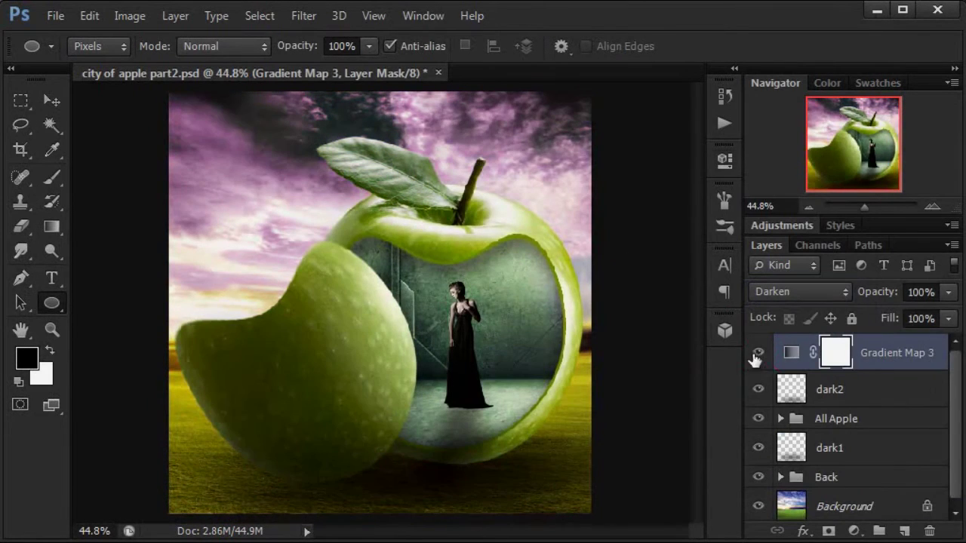
pyautogui.click(853, 531)
# Add a warm Color Lookup at 23% opacity and save the composite.
pyautogui.click(845, 406)
pyautogui.click(596, 209)
pyautogui.click(593, 337)
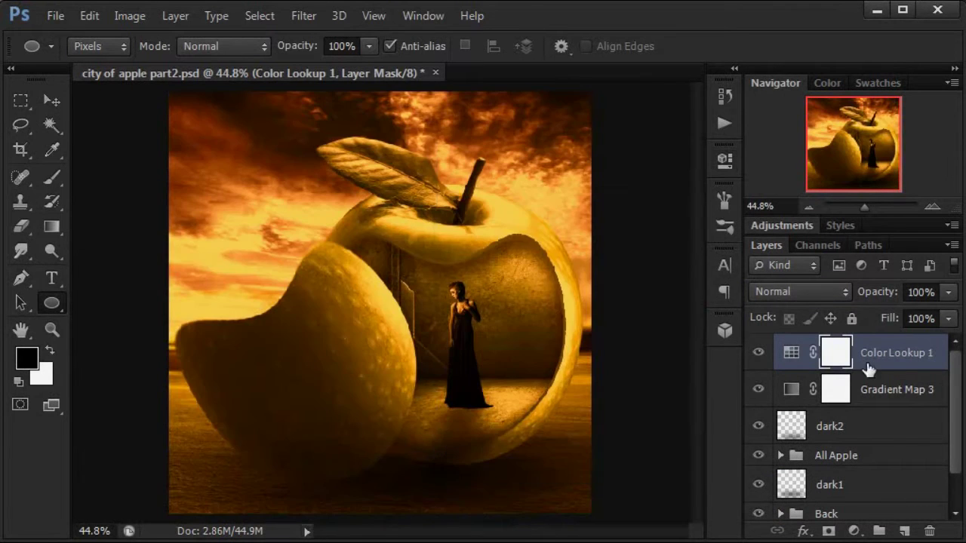
pyautogui.press('3')
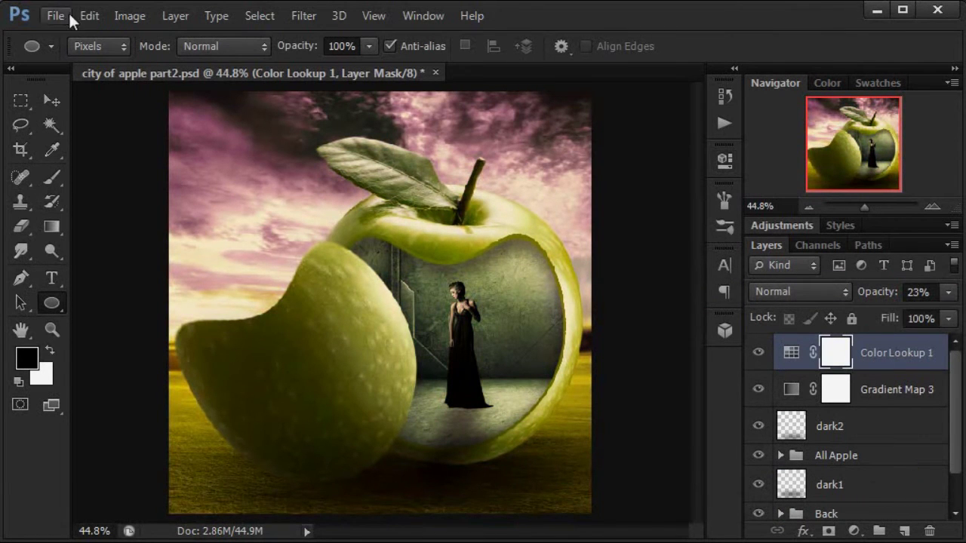
pyautogui.click(56, 16)
pyautogui.click(83, 197)
# Tidy the Layers panel, toggle the apple to compare, and expand All Apple and Model.
pyautogui.doubleClick(775, 83)
pyautogui.click(781, 390)
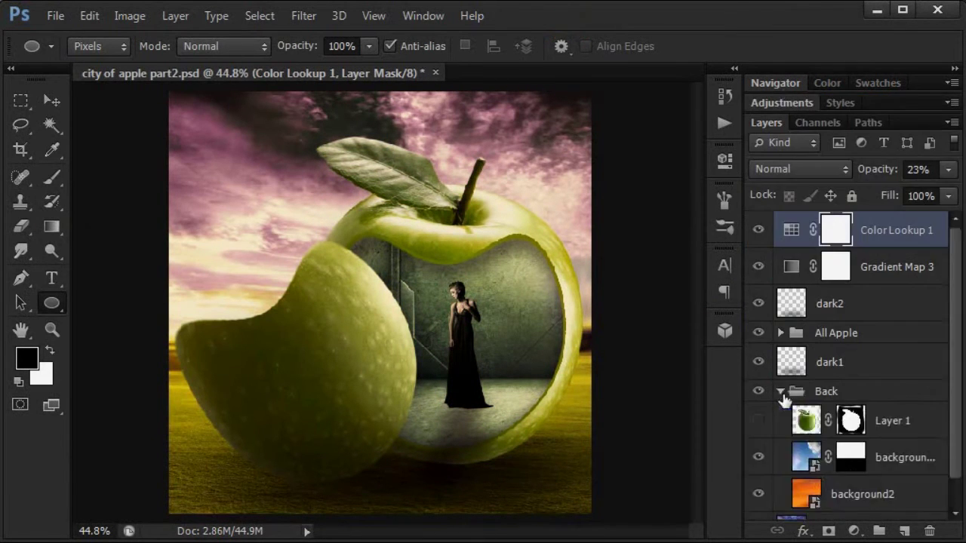
pyautogui.click(780, 332)
pyautogui.scroll(-5, 853, 340)
pyautogui.click(781, 472)
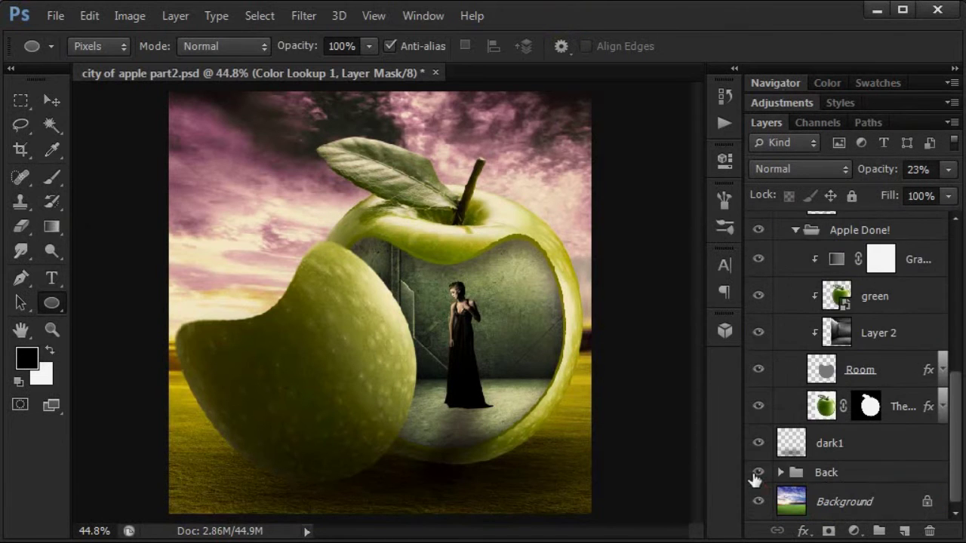
pyautogui.click(796, 414)
pyautogui.click(758, 414)
pyautogui.scroll(5, 785, 362)
pyautogui.click(758, 336)
pyautogui.click(759, 336)
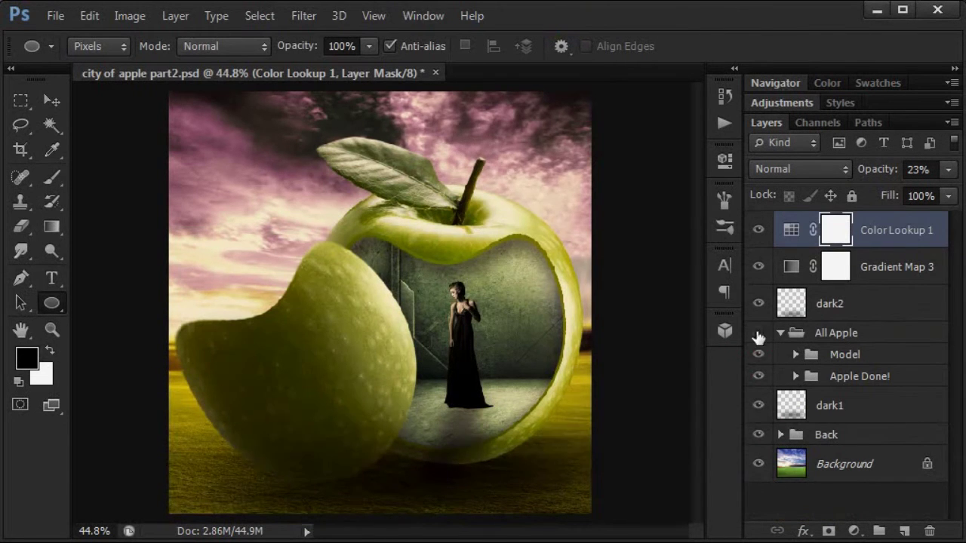
pyautogui.click(758, 229)
pyautogui.click(795, 354)
pyautogui.scroll(-3, 868, 378)
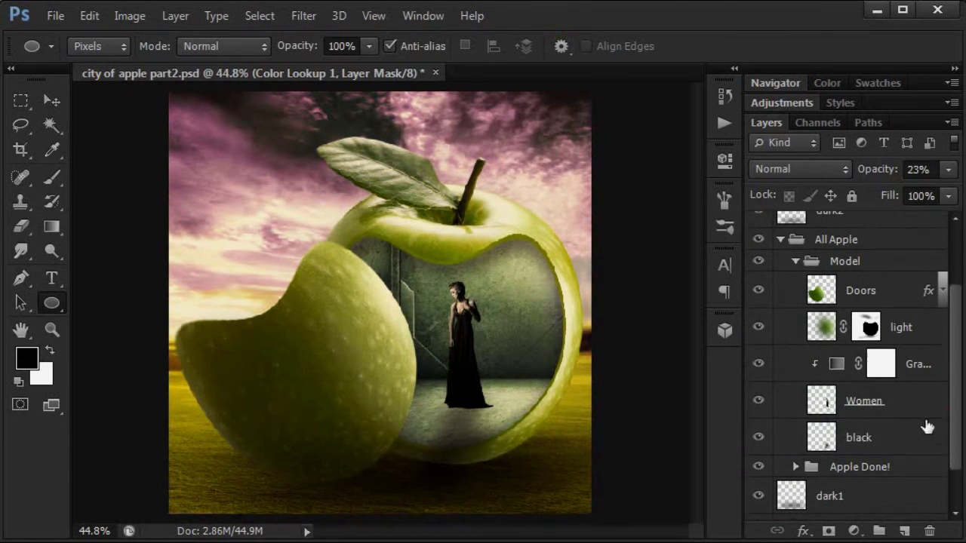
# Lower black's opacity to 26%, adjust dark2's opacity, and select the All Apple group.
pyautogui.click(906, 438)
pyautogui.moveTo(955, 450); pyautogui.dragTo(951, 378)
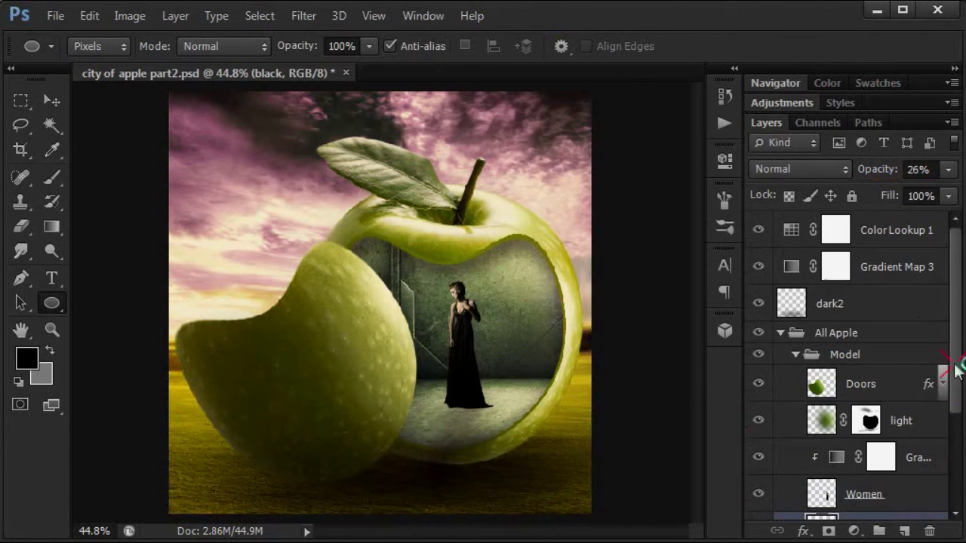
pyautogui.click(868, 304)
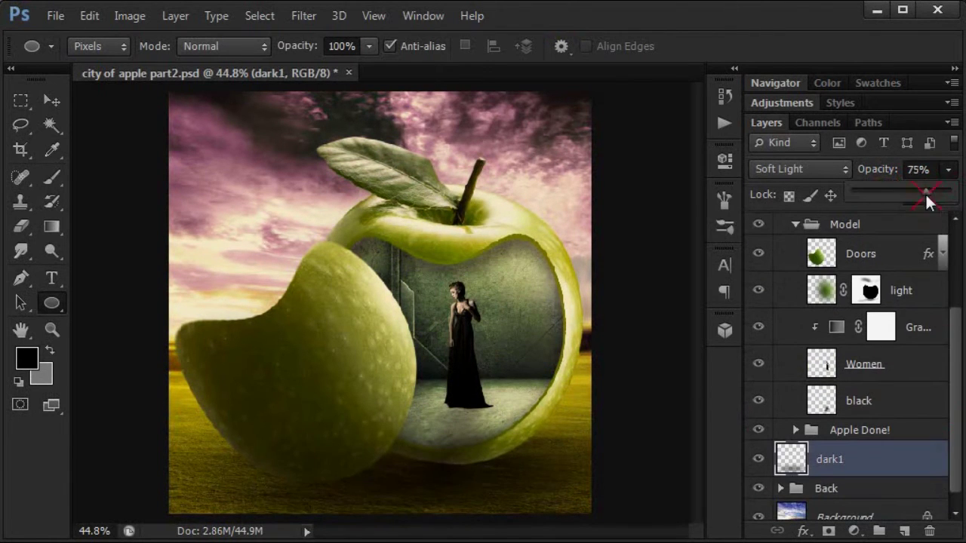
pyautogui.scroll(3, 919, 305)
pyautogui.click(919, 305)
pyautogui.moveTo(948, 169); pyautogui.dragTo(956, 200)
pyautogui.click(780, 333)
pyautogui.click(830, 333)
# Add a mask to All Apple, take the Eraser with default colours, and zoom to 100%.
pyautogui.click(828, 530)
pyautogui.click(21, 226)
pyautogui.press('d')
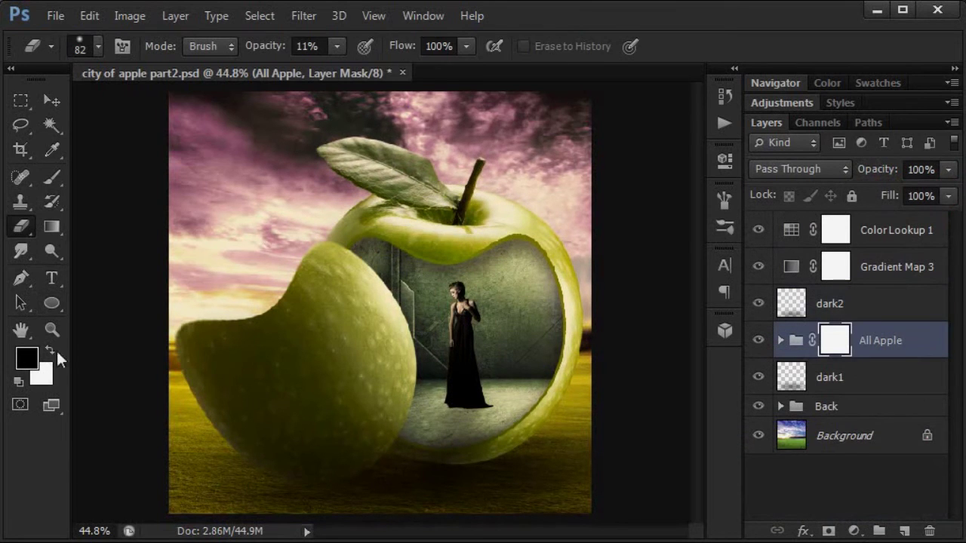
pyautogui.click(775, 83)
pyautogui.hotkey('ctrl', '1')
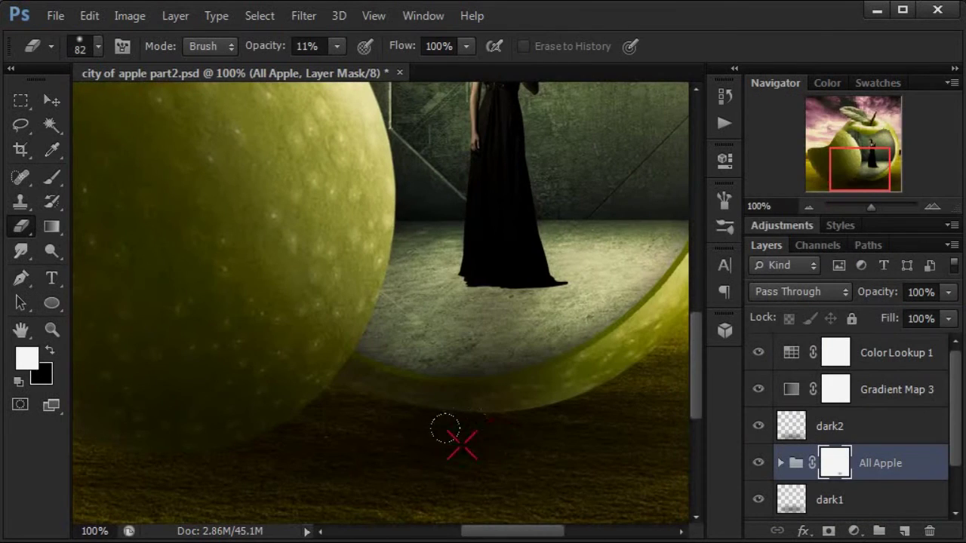
pyautogui.moveTo(860, 169); pyautogui.dragTo(836, 167)
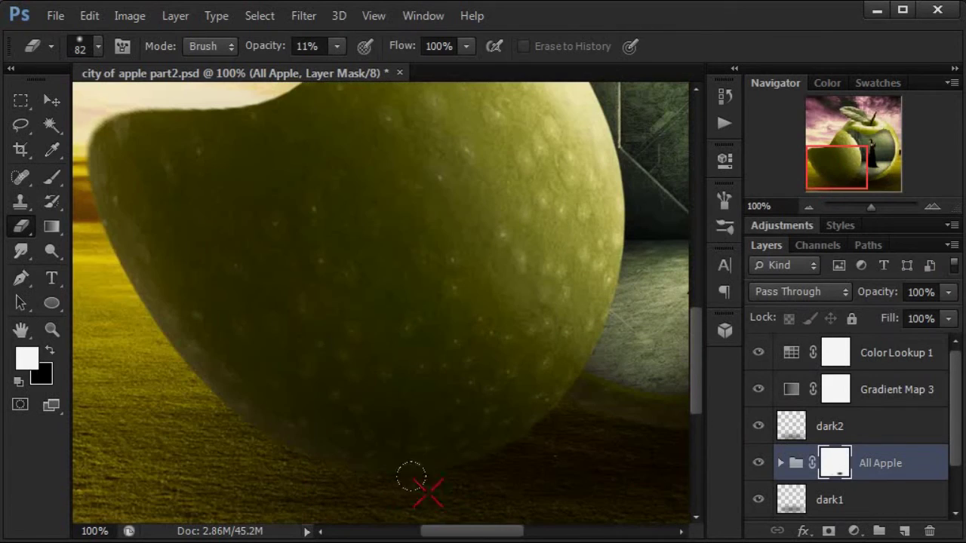